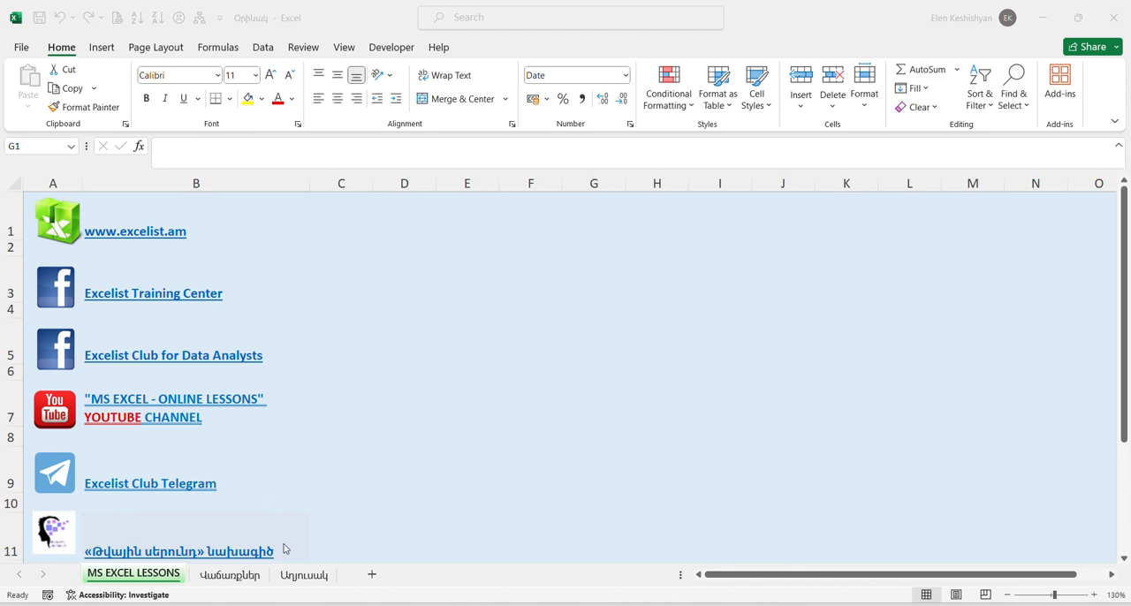
# Step: Compare the single-column raw data on the Վաճառքներ sheet with the structured table on the Աղյուսակ sheet
pyautogui.click(246, 577)
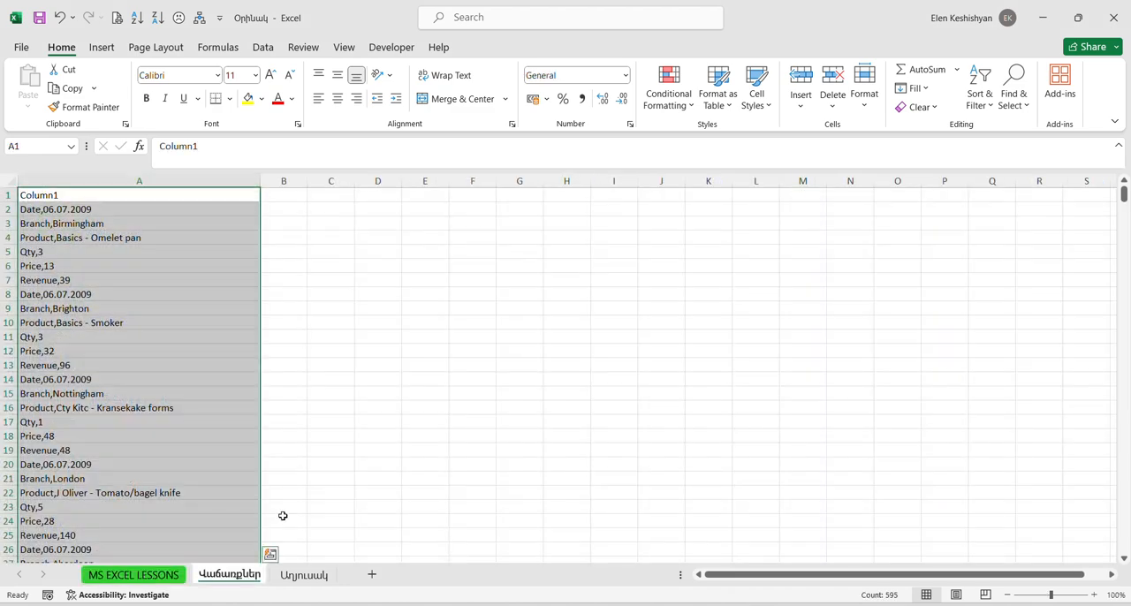
pyautogui.click(350, 412)
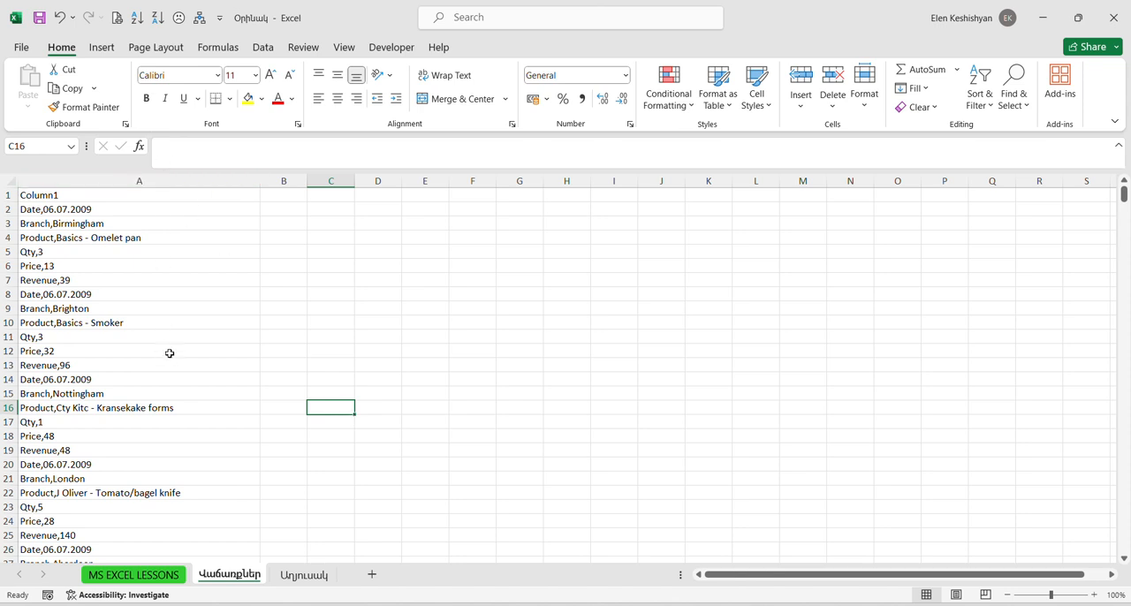
pyautogui.click(303, 575)
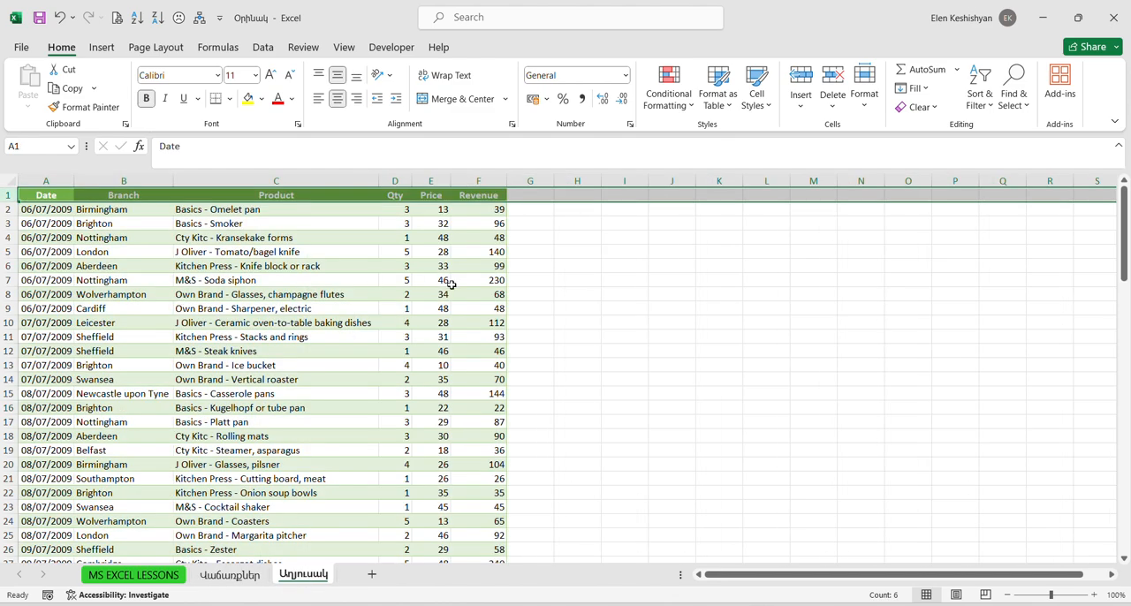
pyautogui.click(234, 575)
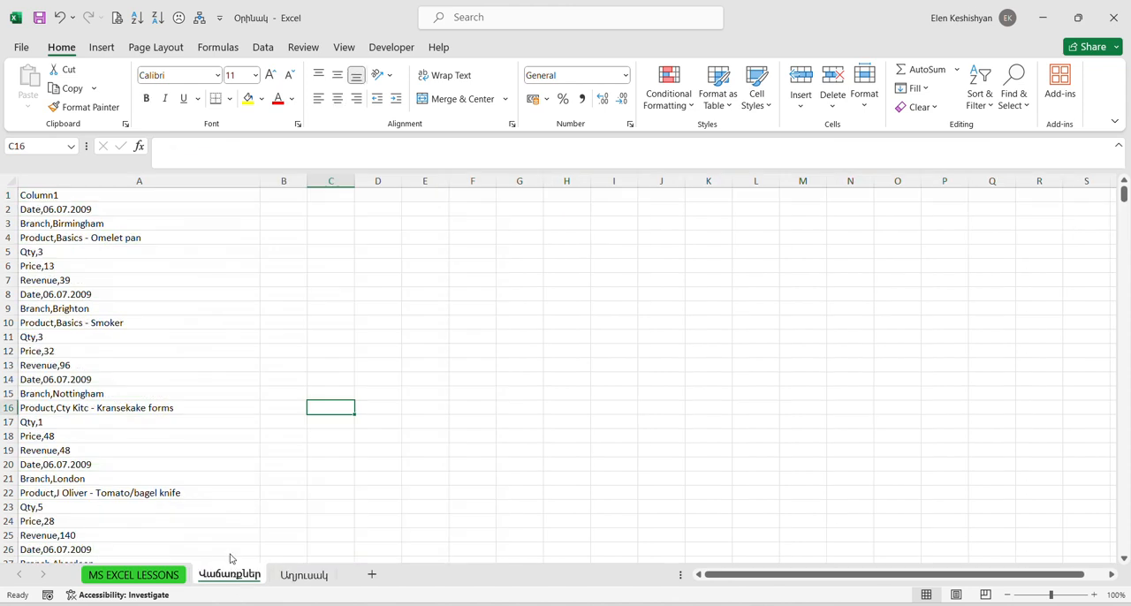
# Step: Load the range A1:A595 of the Վաճառքներ sheet into Power Query as a table with headers
pyautogui.click(135, 278)
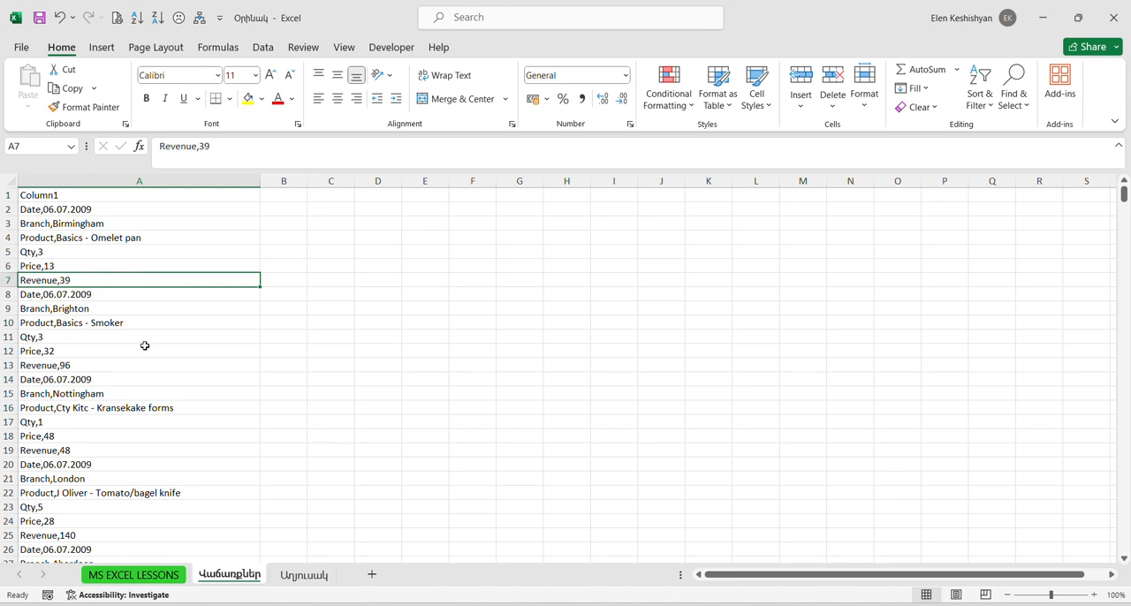
pyautogui.click(260, 48)
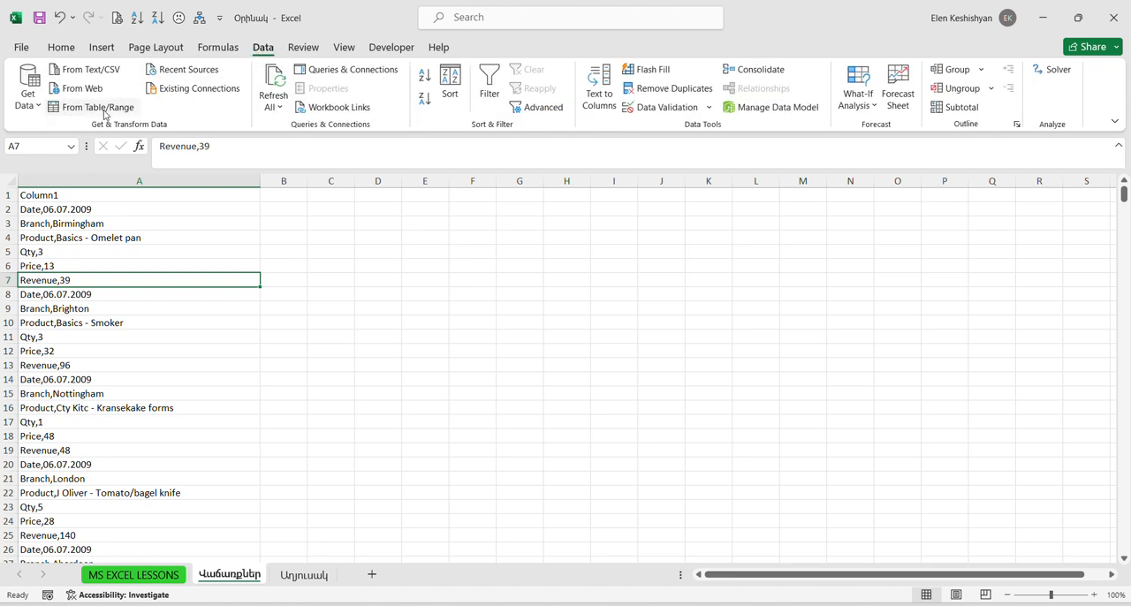
pyautogui.click(104, 112)
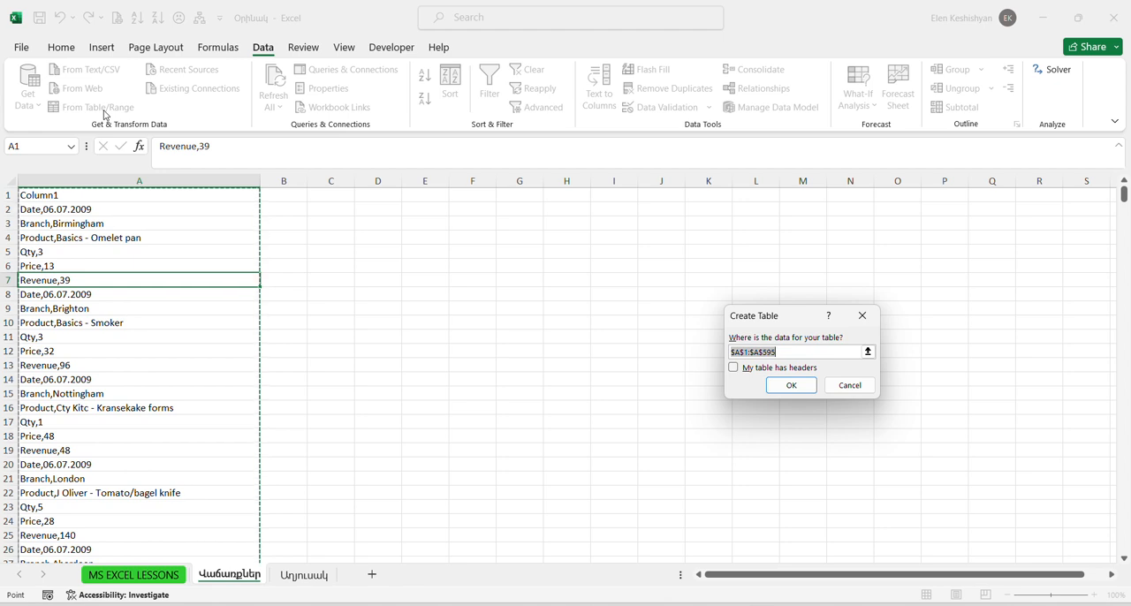
pyautogui.click(734, 367)
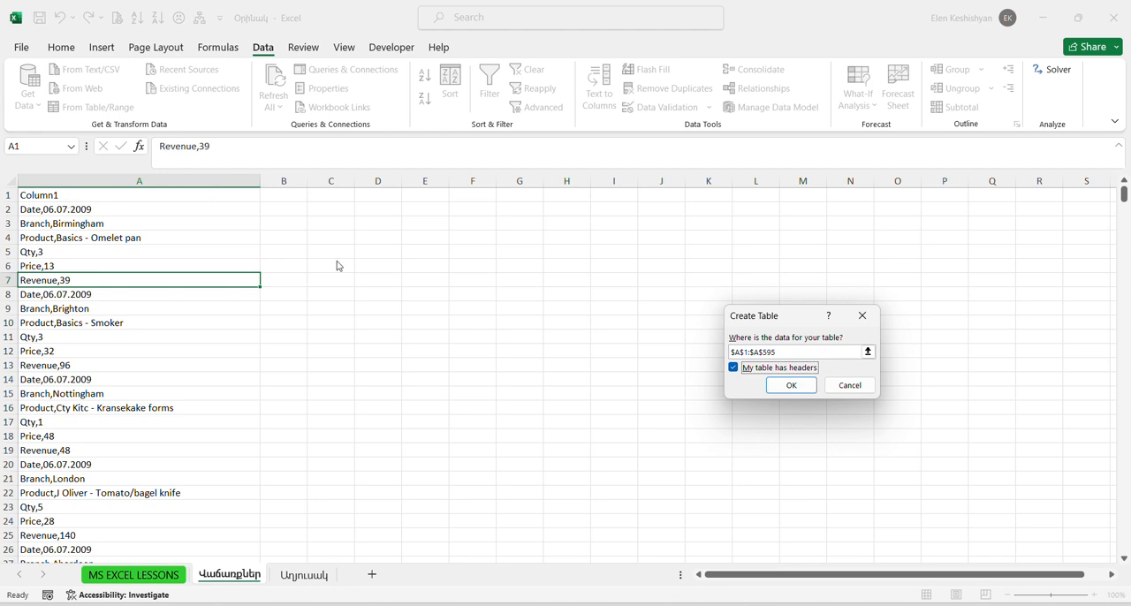
pyautogui.click(788, 387)
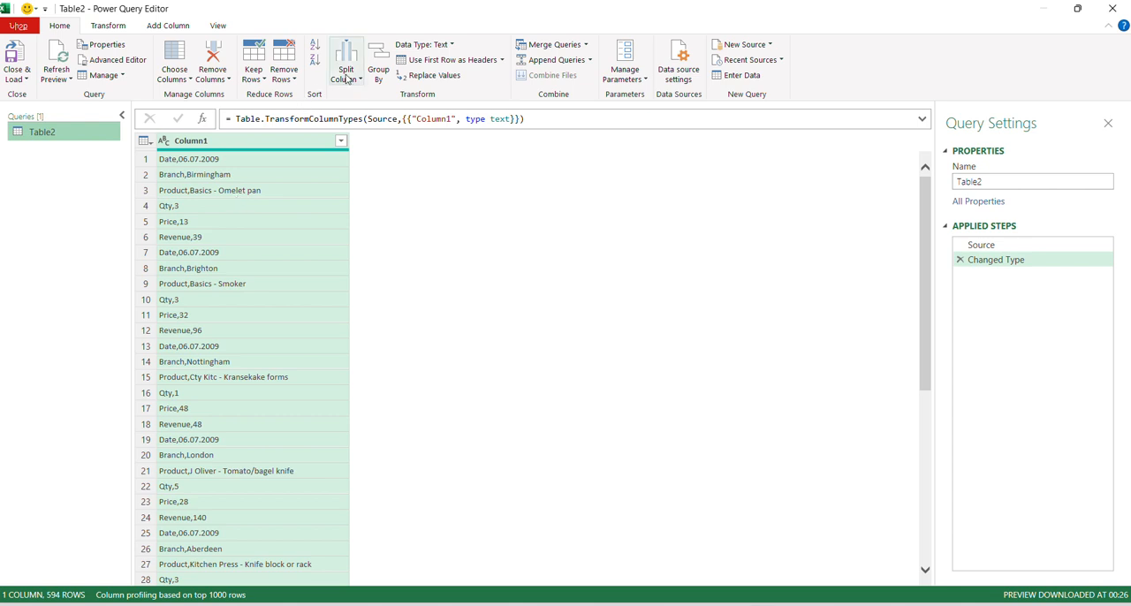
# Step: Split Column1 by the comma delimiter at its left-most occurrence only
pyautogui.click(348, 79)
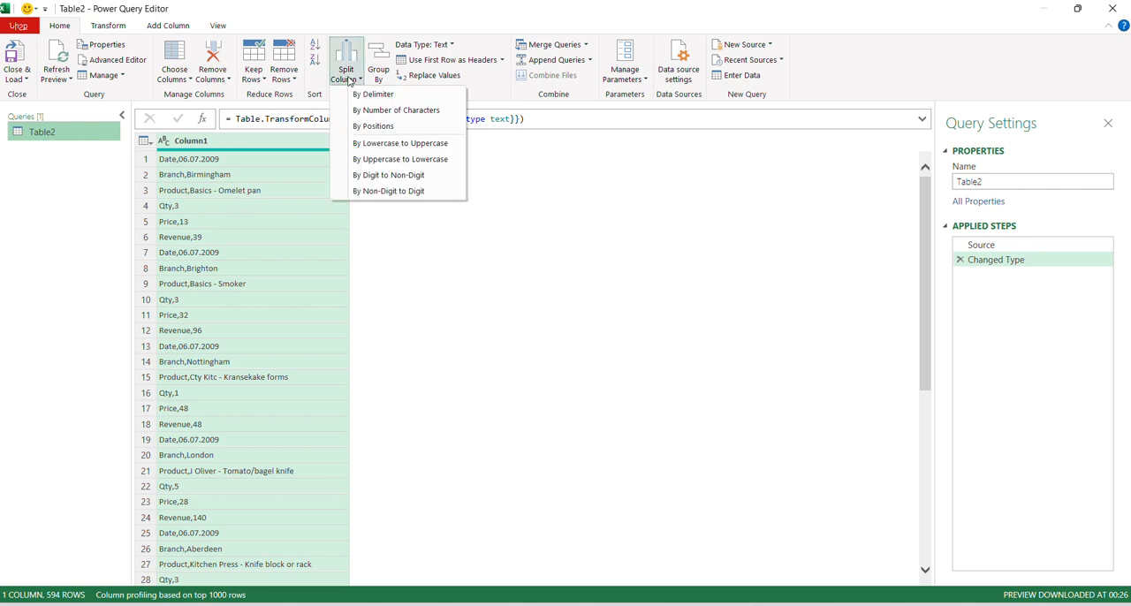
pyautogui.click(369, 94)
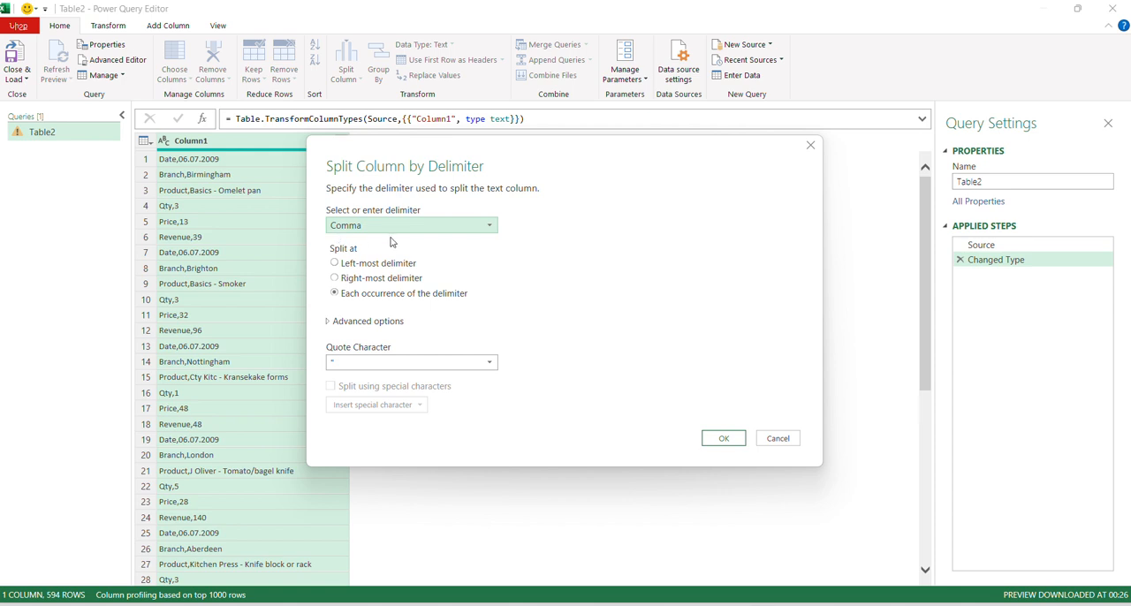
pyautogui.click(336, 266)
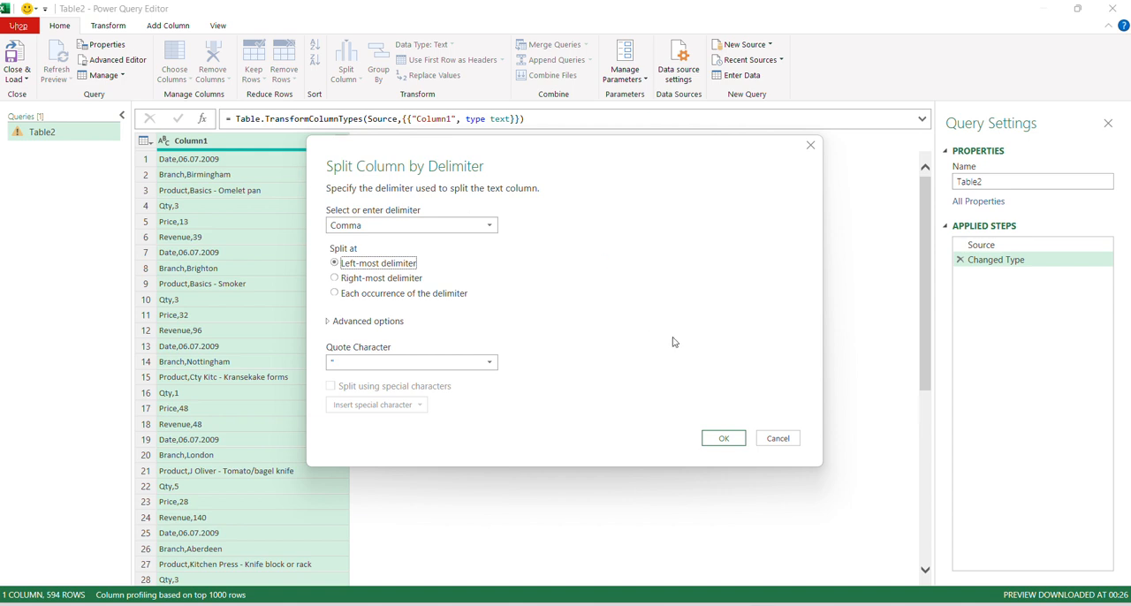
pyautogui.click(723, 438)
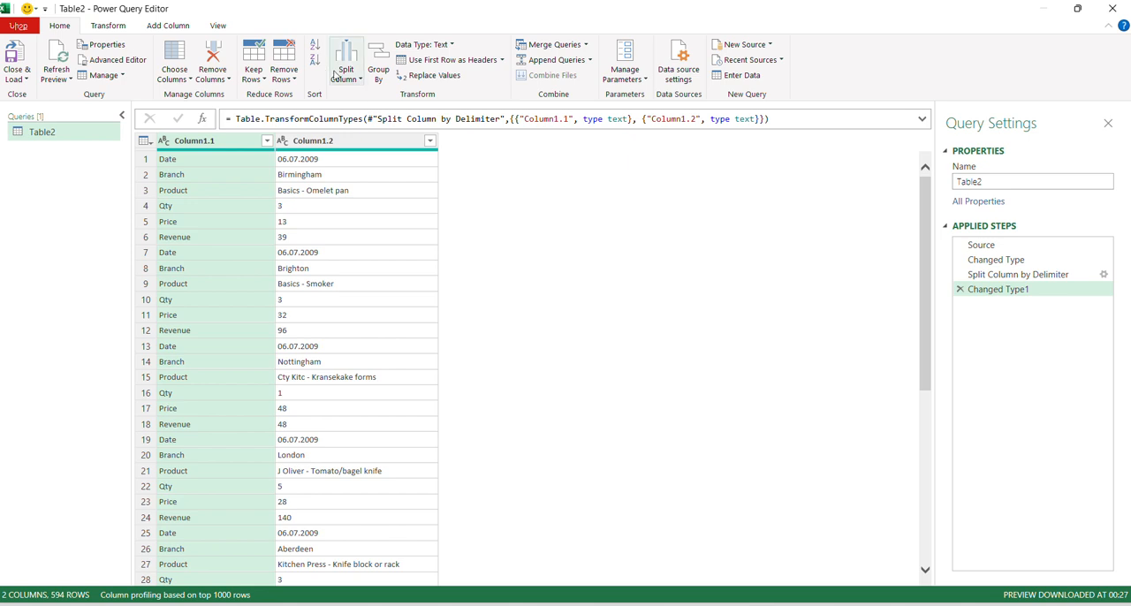
# Step: Add an index column starting from 0 and set a conditional column's test to Column1.1 equals Date
pyautogui.click(164, 27)
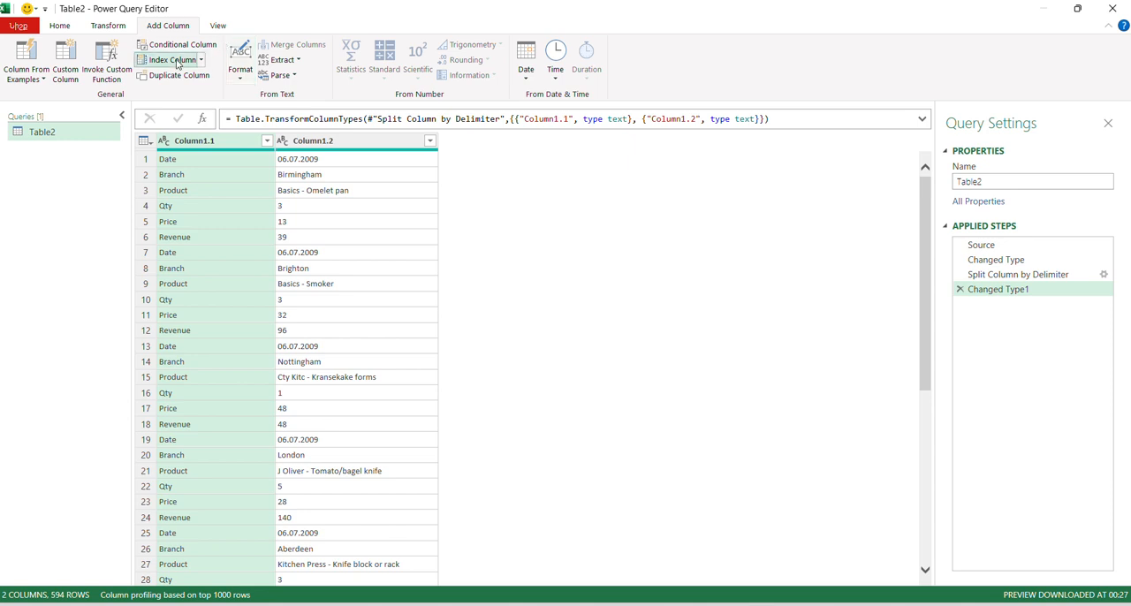
pyautogui.click(174, 60)
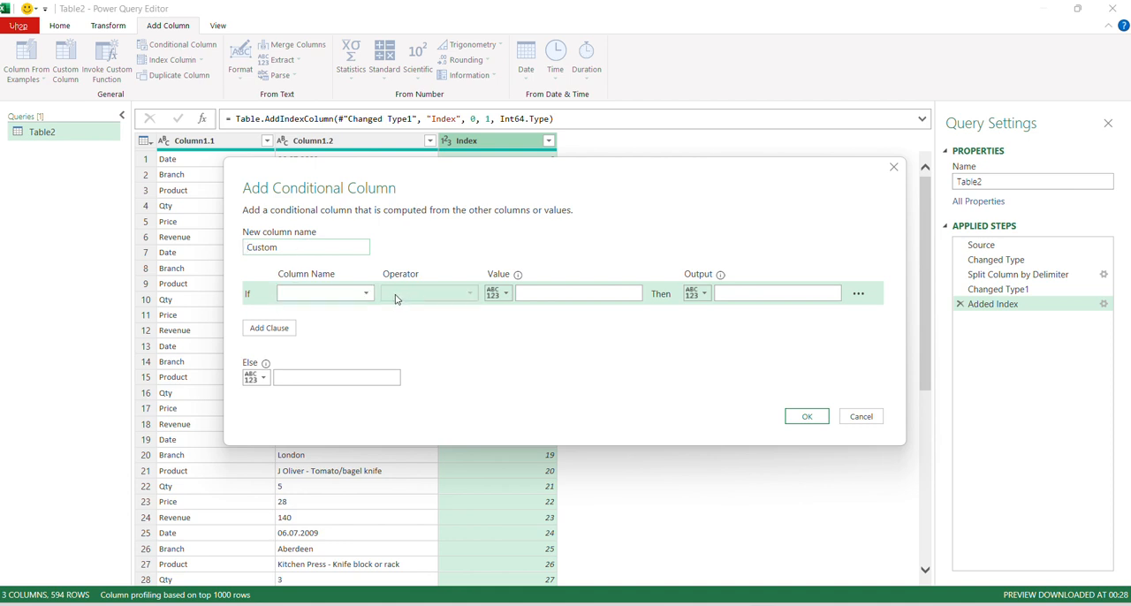
pyautogui.click(366, 294)
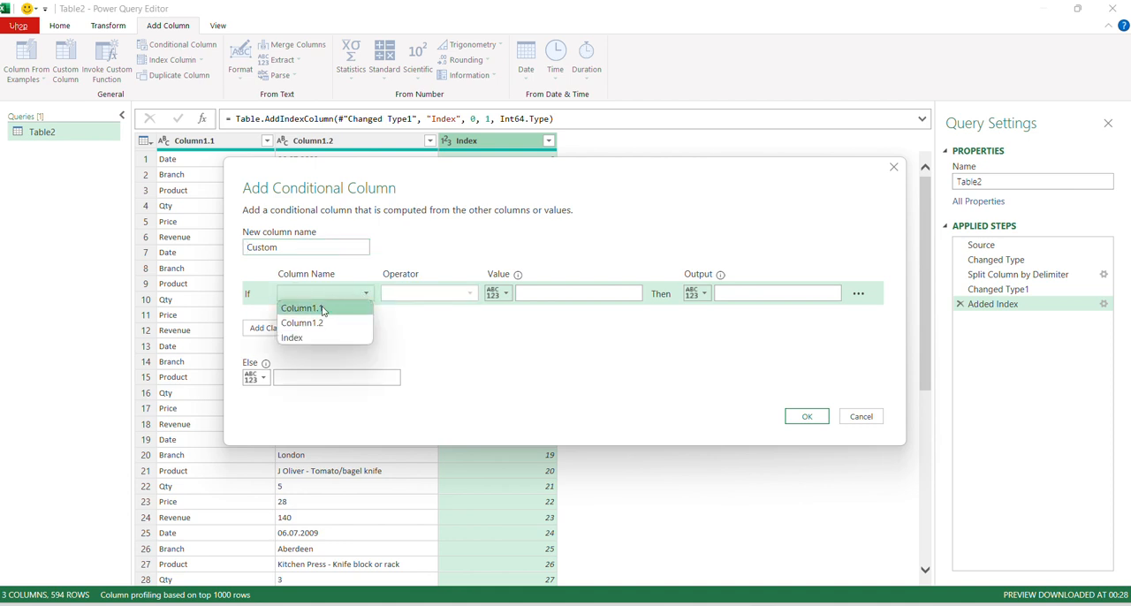
pyautogui.click(323, 308)
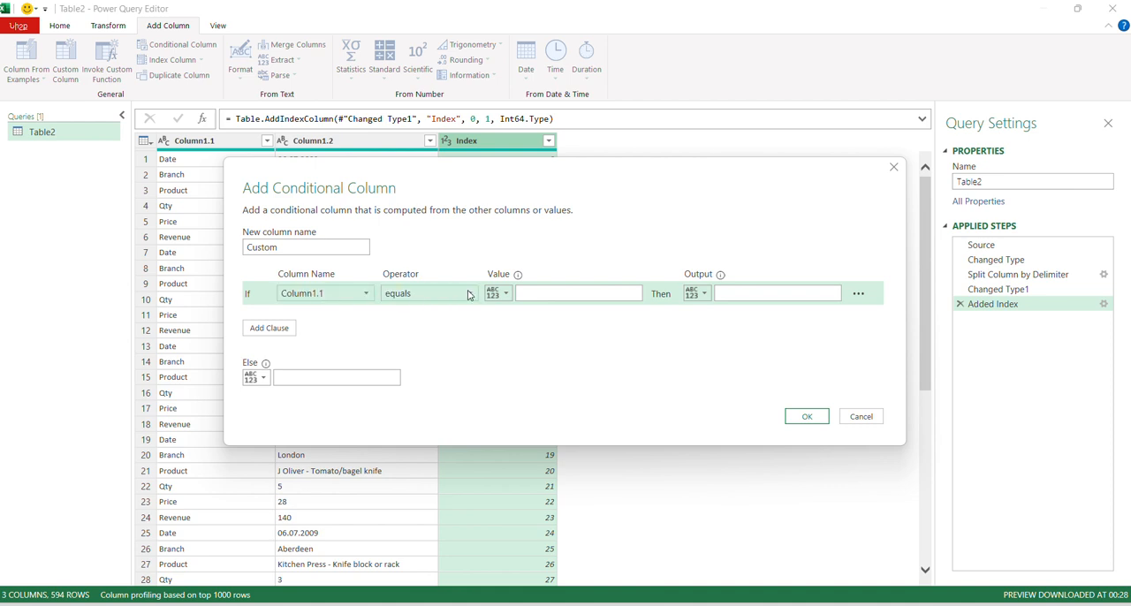
pyautogui.click(534, 289)
pyautogui.write('Date')
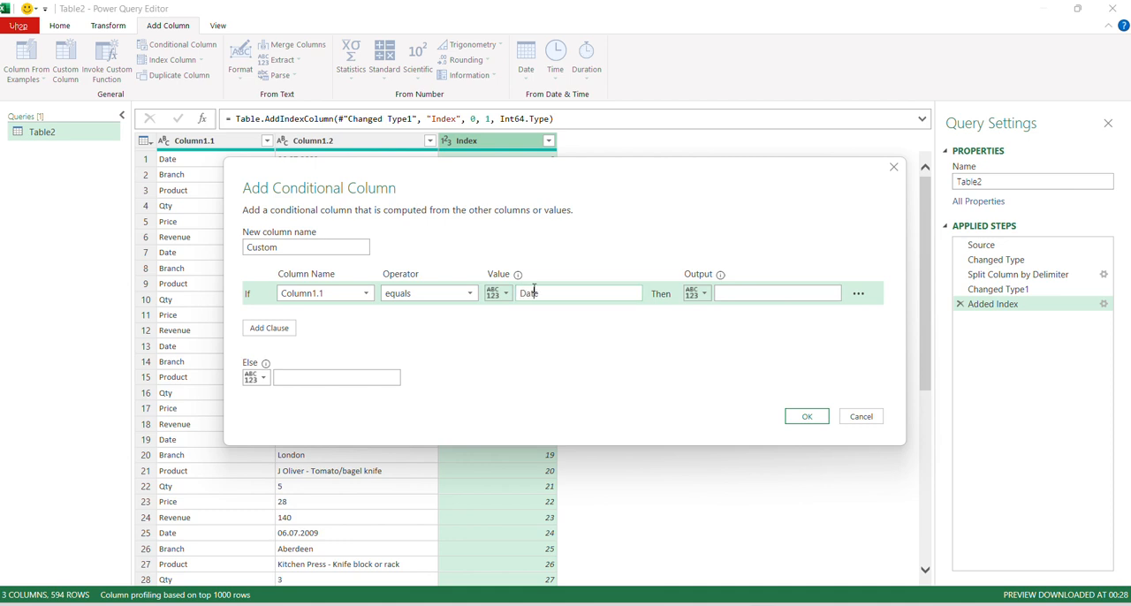
# Step: Make the conditional column output the Index column when the test is met and null otherwise, and create it
pyautogui.click(705, 296)
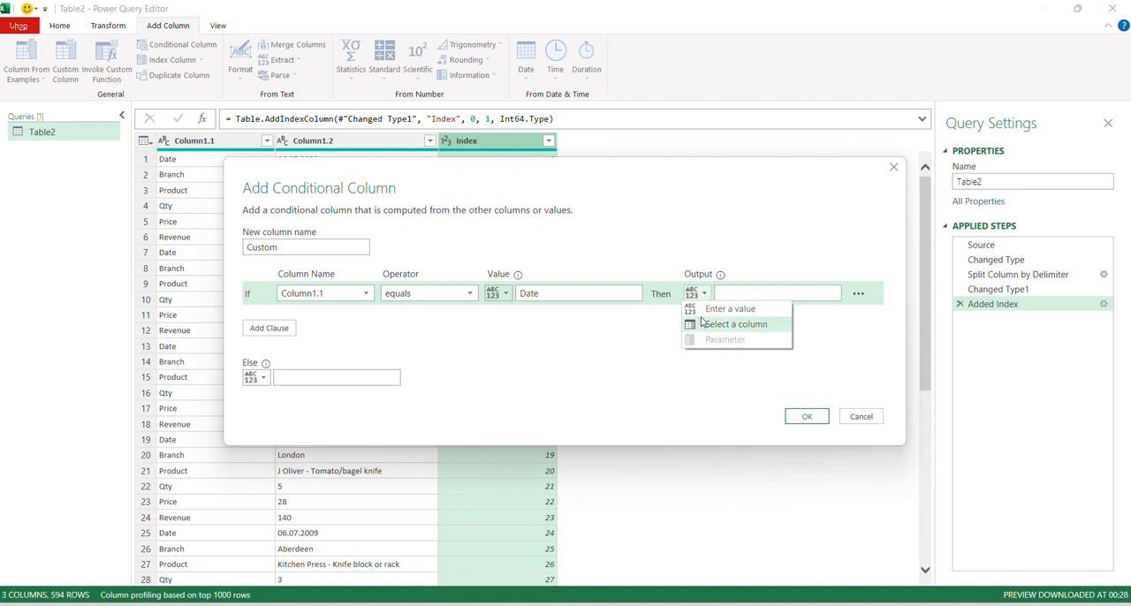
pyautogui.click(705, 324)
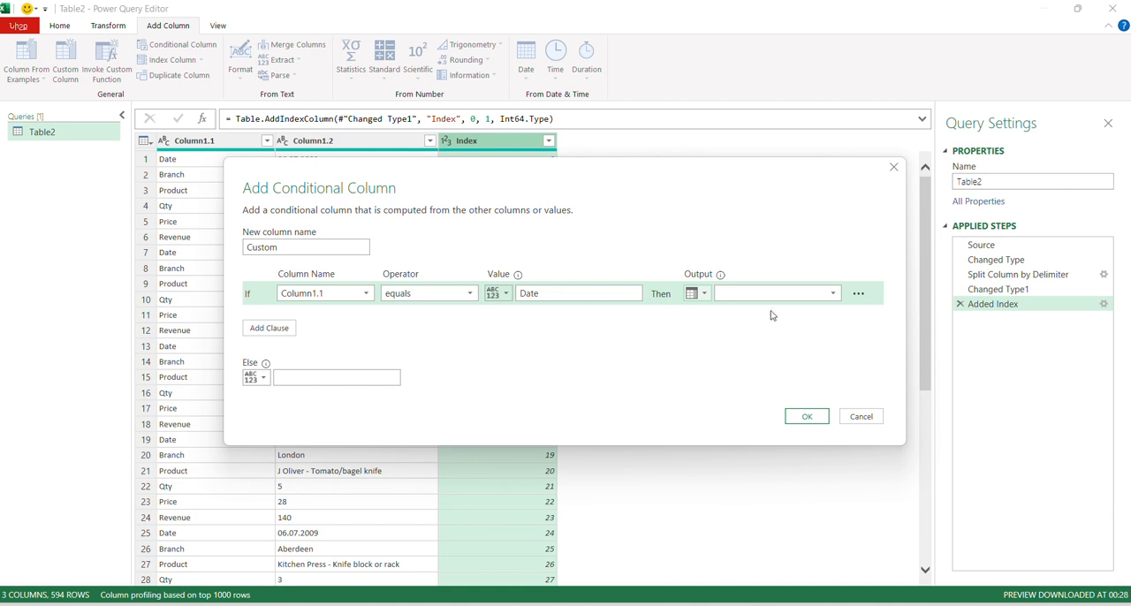
pyautogui.click(832, 293)
pyautogui.click(727, 338)
pyautogui.click(331, 376)
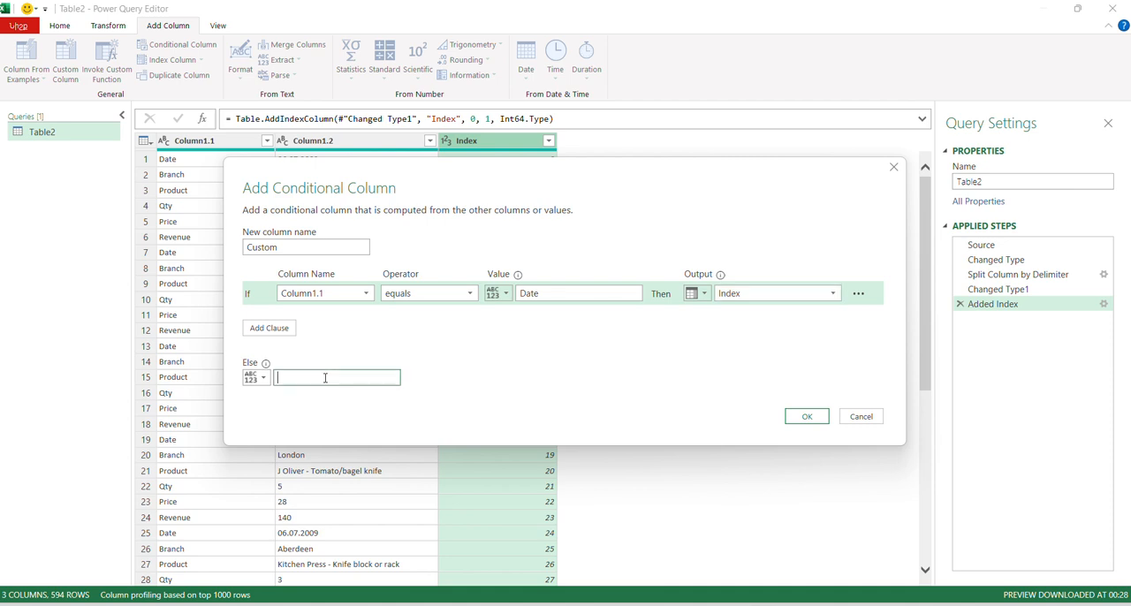
pyautogui.write('null')
pyautogui.click(804, 417)
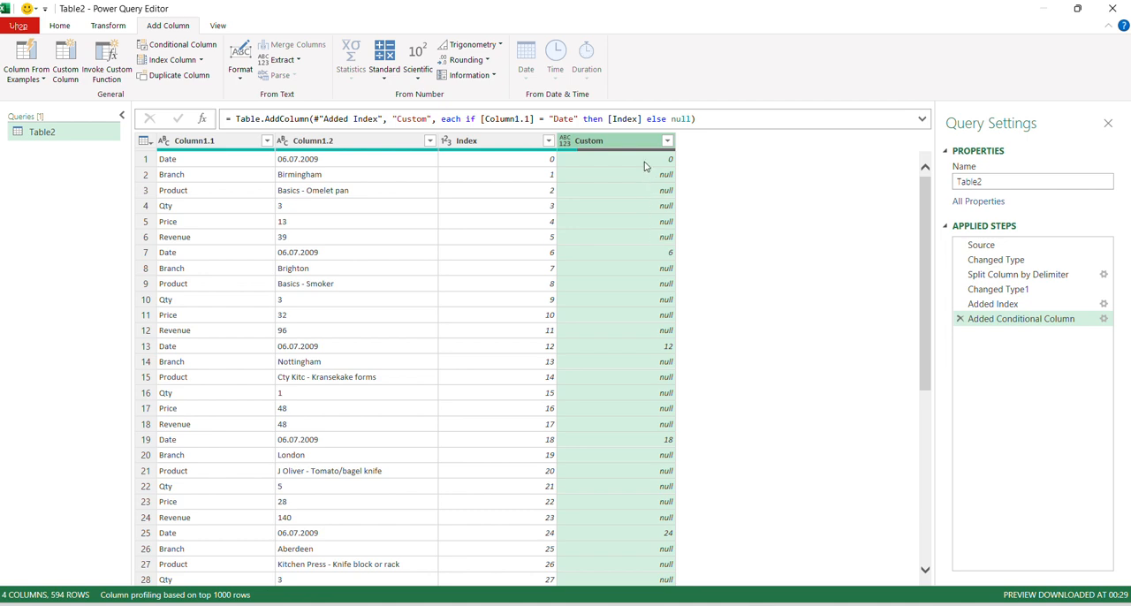
# Step: Fill the Custom column's values down over the nulls and remove the Index column
pyautogui.click(108, 26)
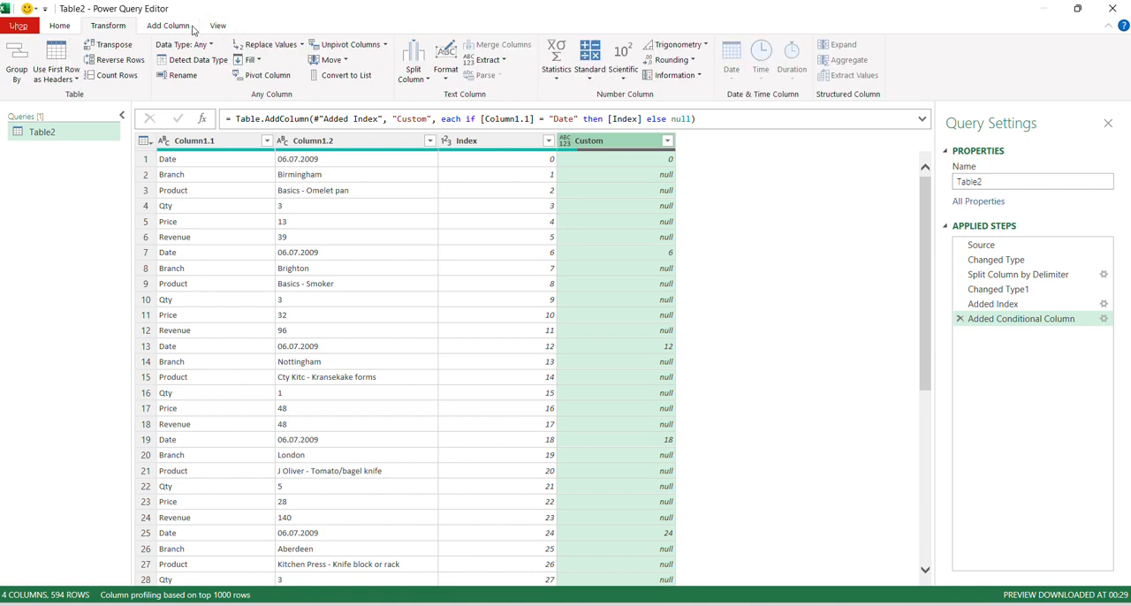
pyautogui.click(259, 60)
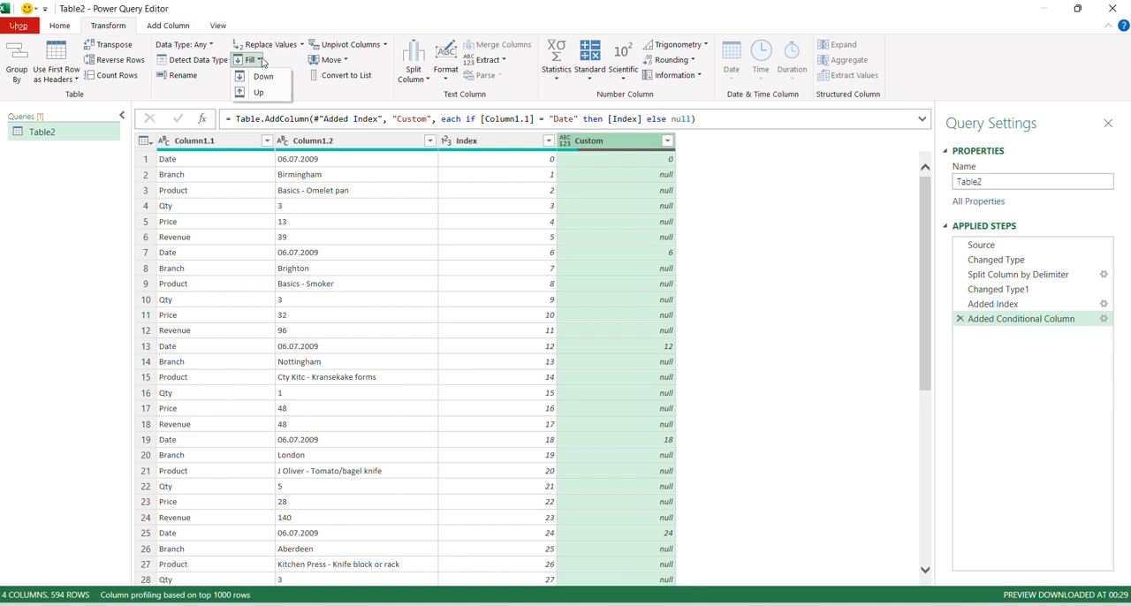
pyautogui.click(262, 77)
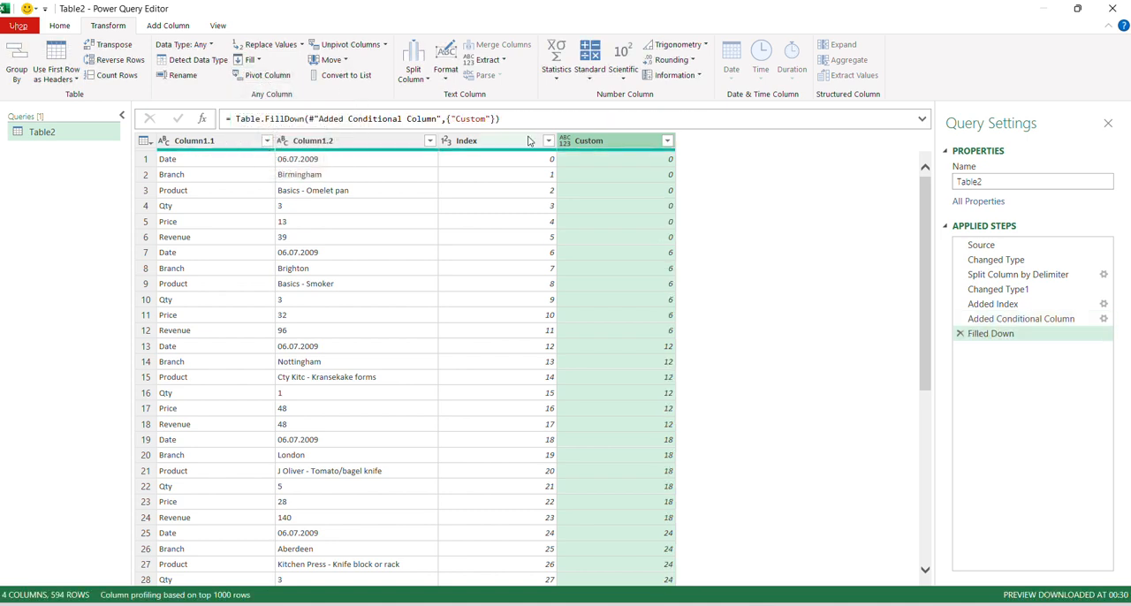
pyautogui.click(497, 141)
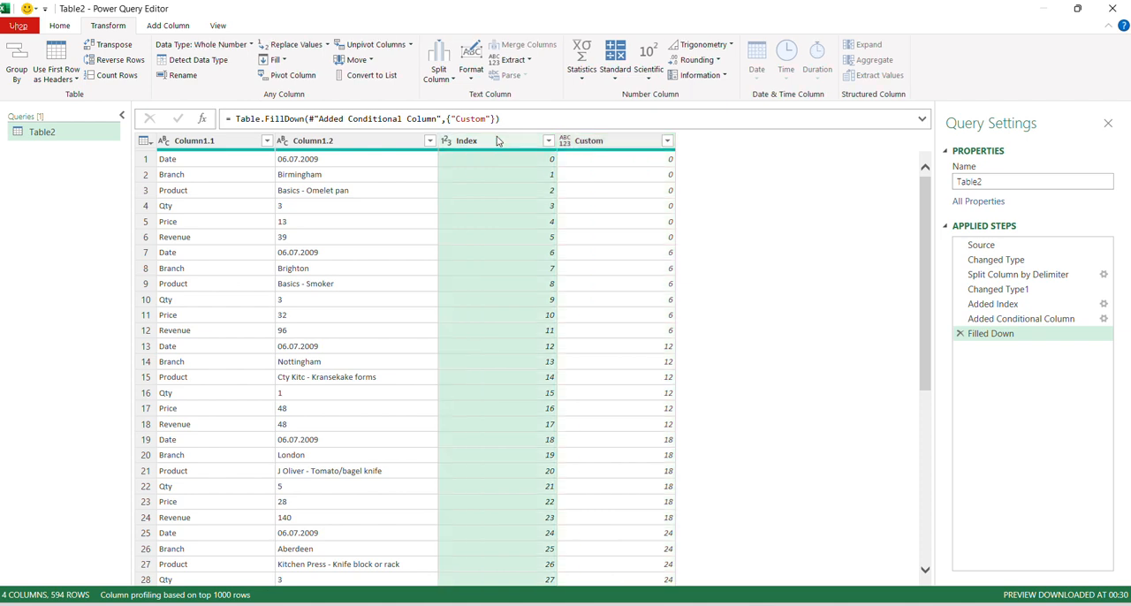
pyautogui.rightClick(497, 141)
pyautogui.click(520, 168)
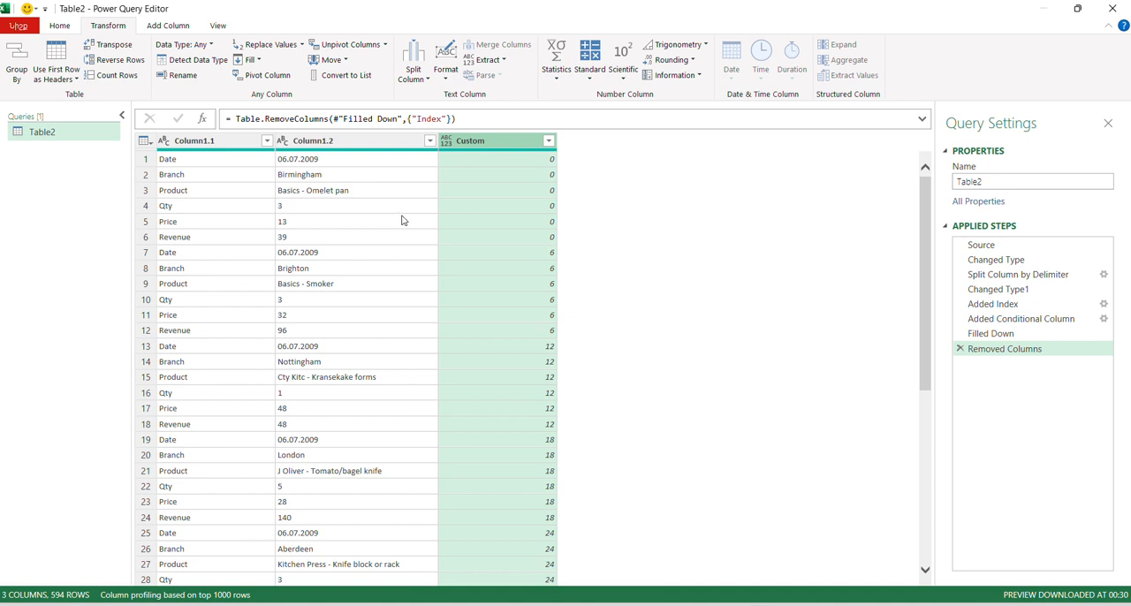
# Step: Pivot Column1.1 using Column1.2 as the values column, with the aggregate value function set to Don't Aggregate
pyautogui.click(207, 141)
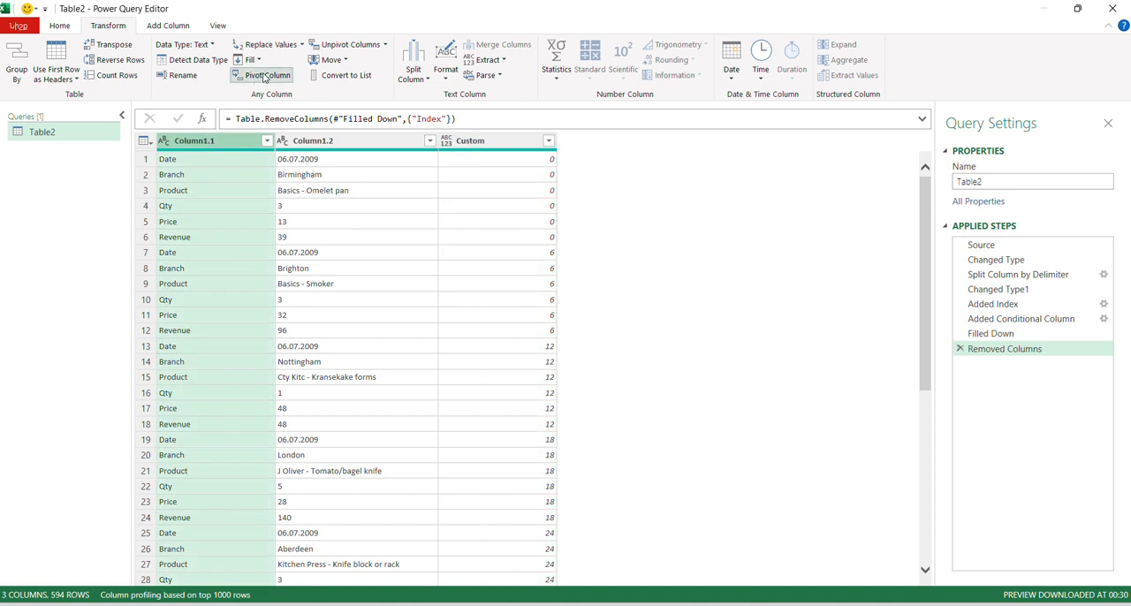
pyautogui.click(264, 76)
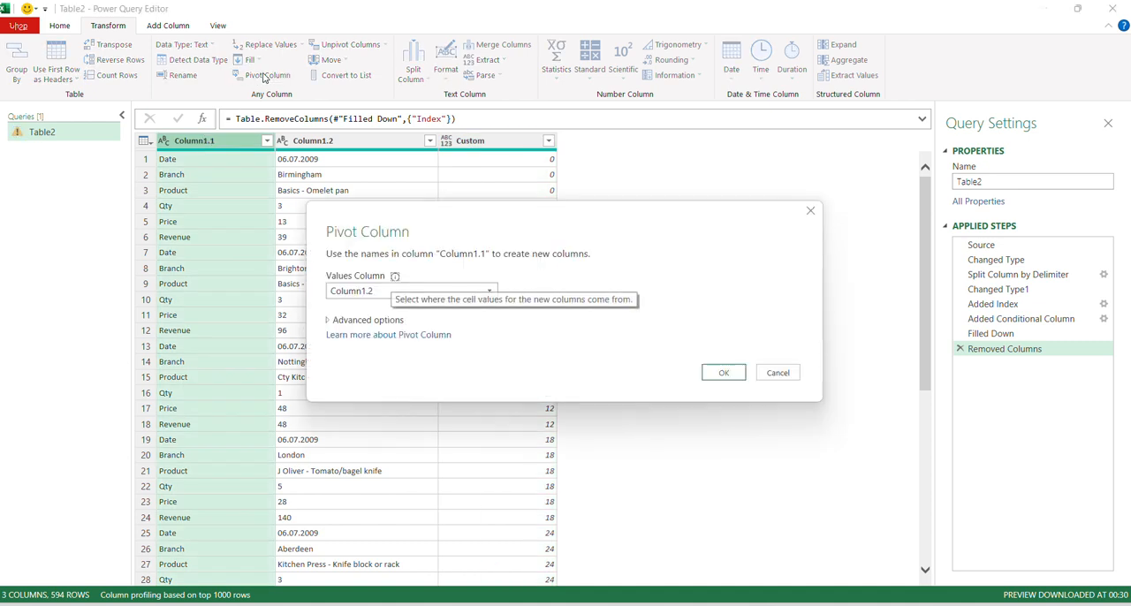
pyautogui.click(489, 290)
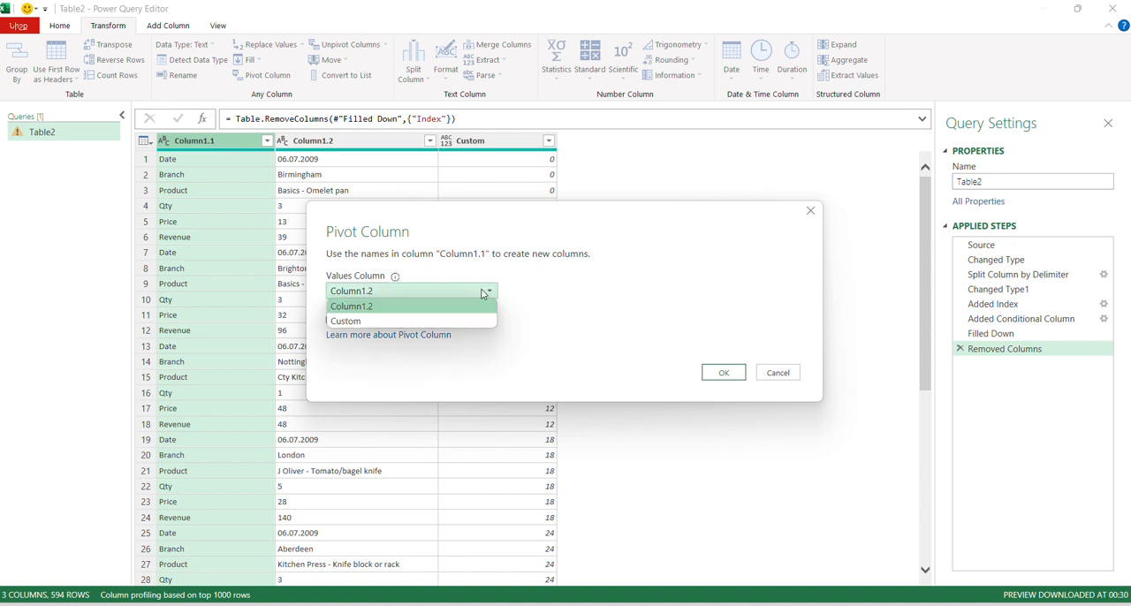
pyautogui.click(345, 307)
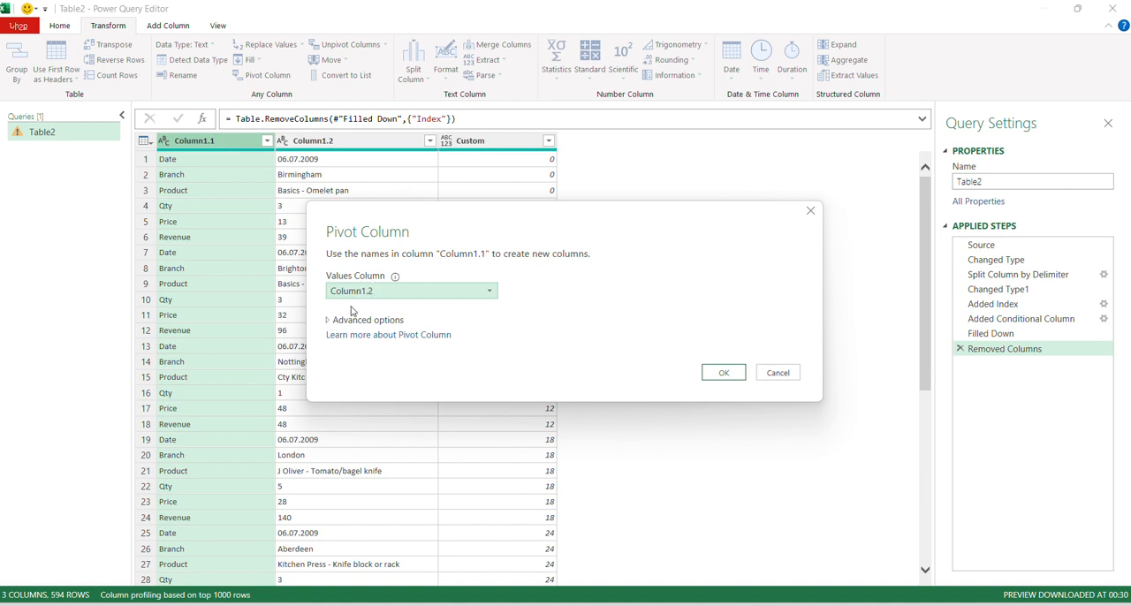
pyautogui.click(351, 321)
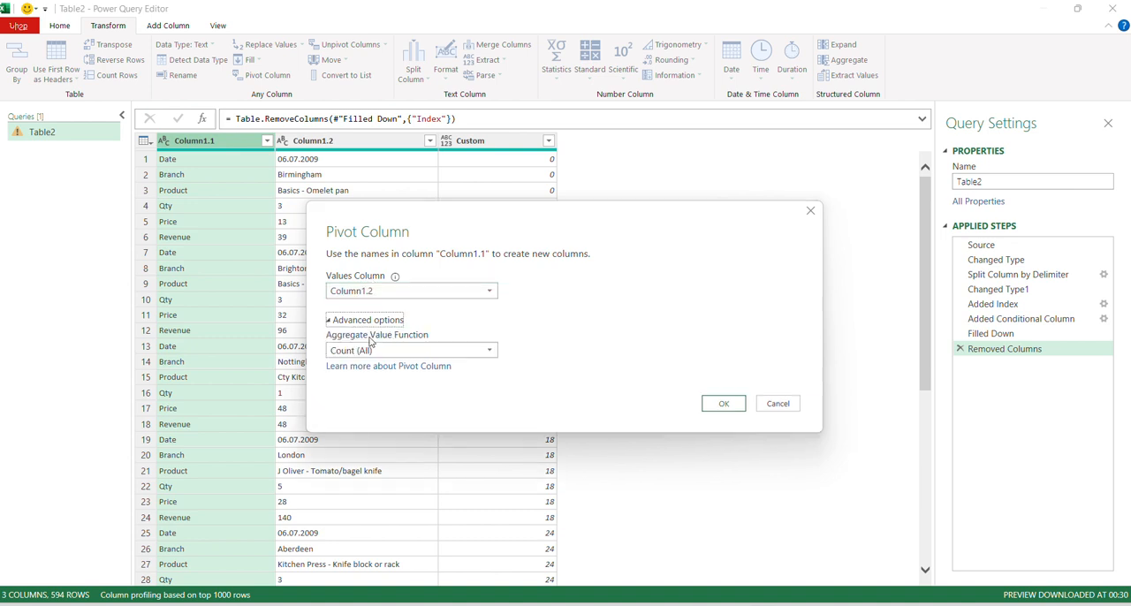
pyautogui.click(488, 352)
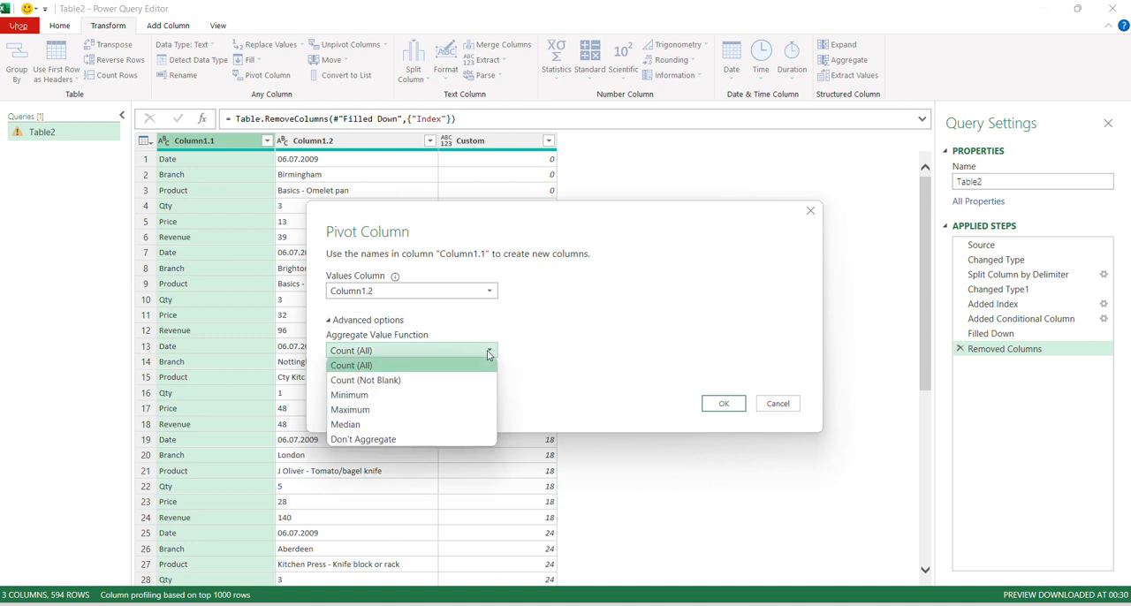
pyautogui.click(367, 439)
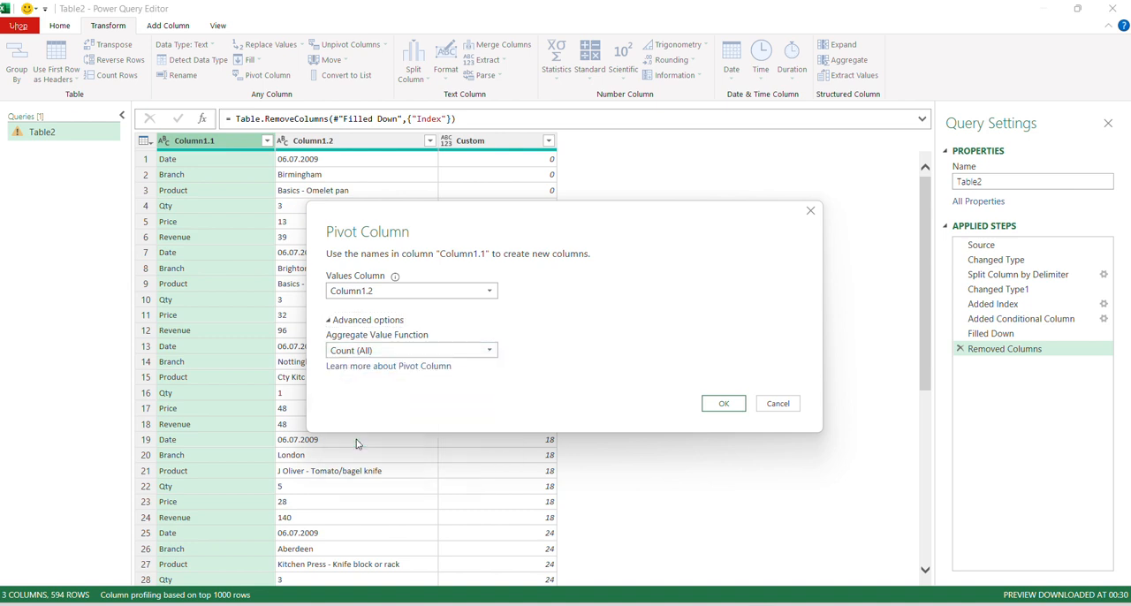
pyautogui.click(491, 353)
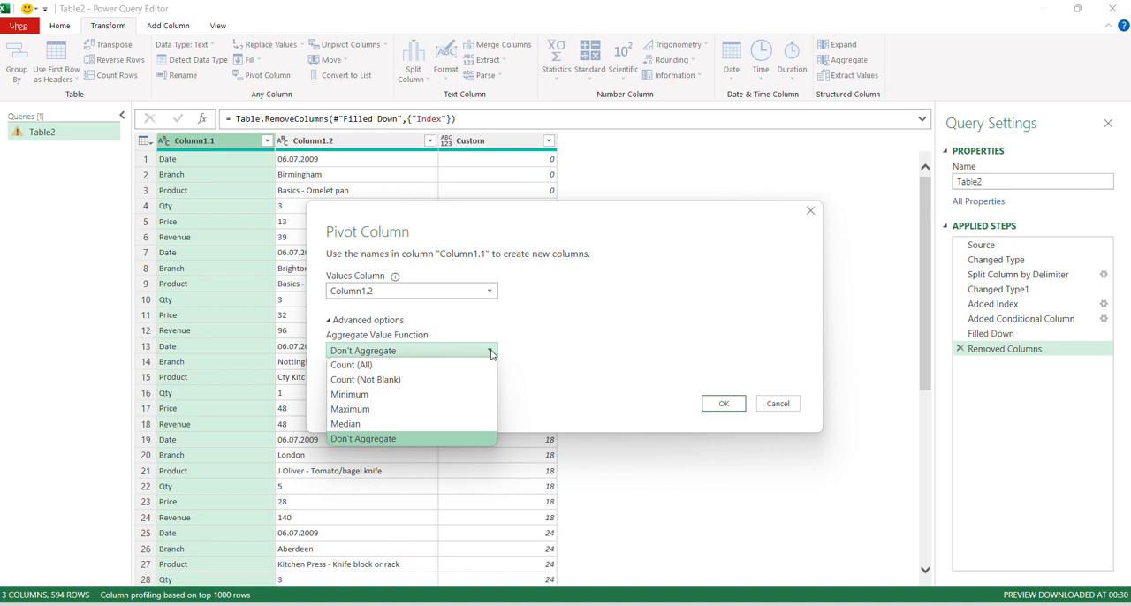
pyautogui.click(493, 354)
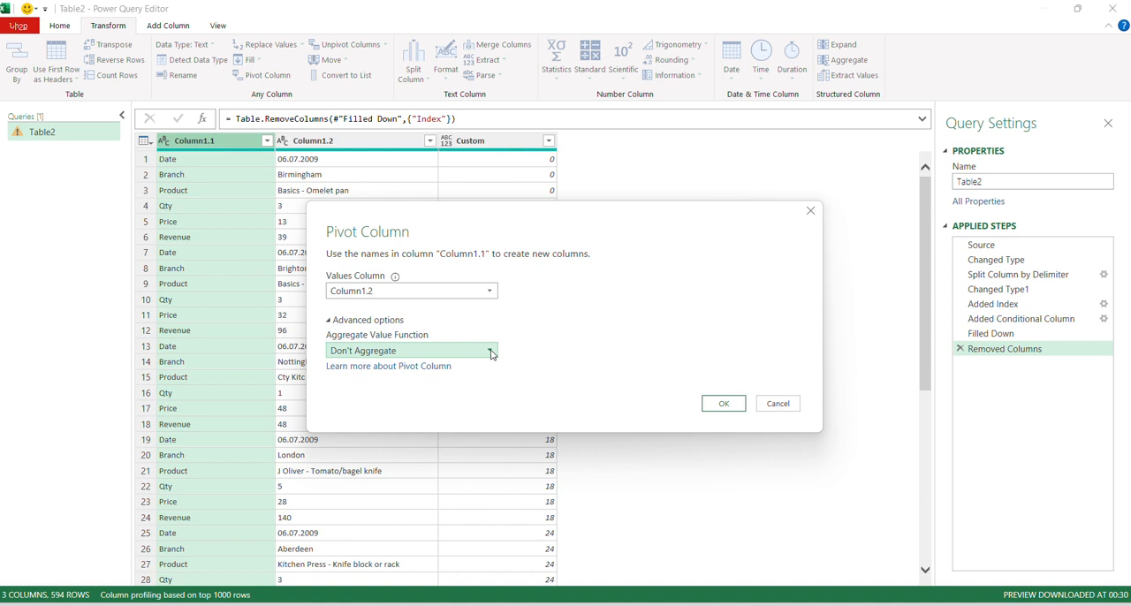
pyautogui.click(714, 404)
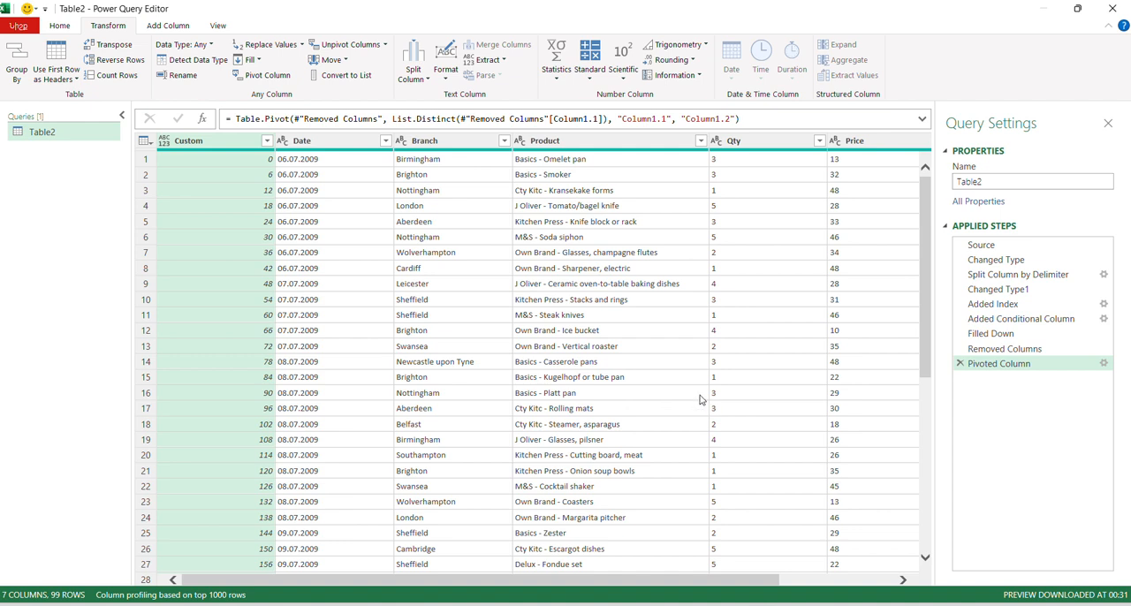
# Step: Remove the Custom column and change the Date column's data type to Date
pyautogui.rightClick(224, 145)
pyautogui.click(262, 168)
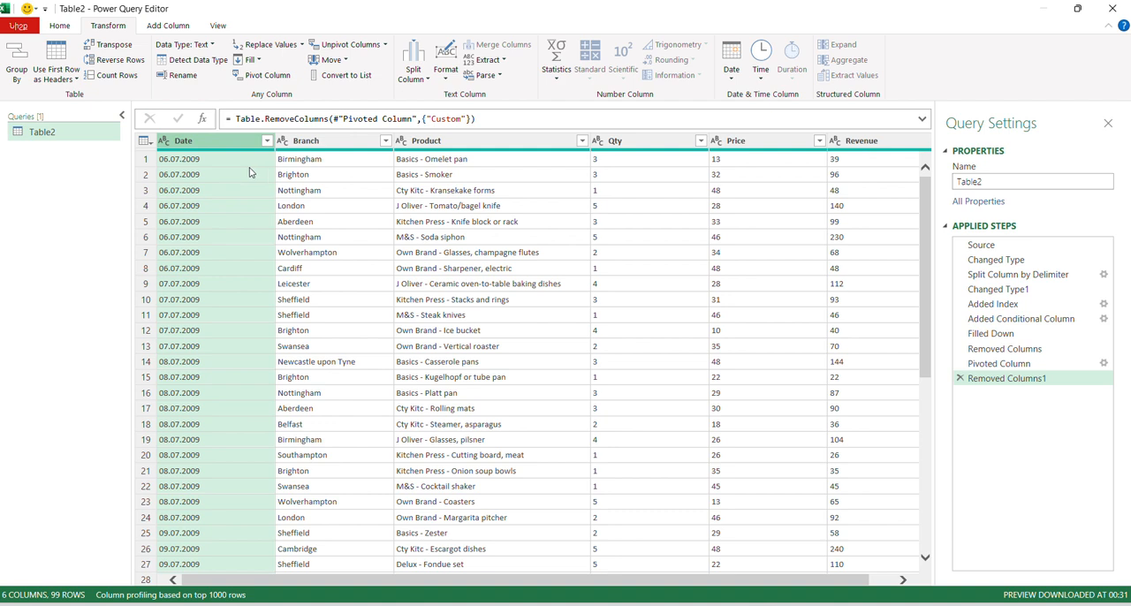
pyautogui.click(163, 141)
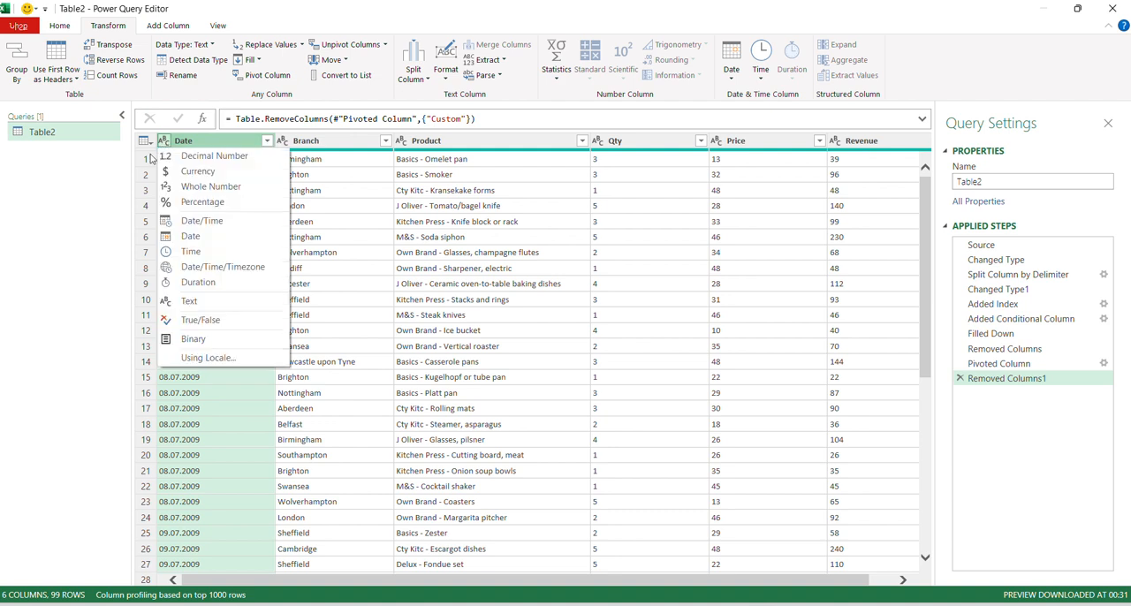
pyautogui.click(190, 237)
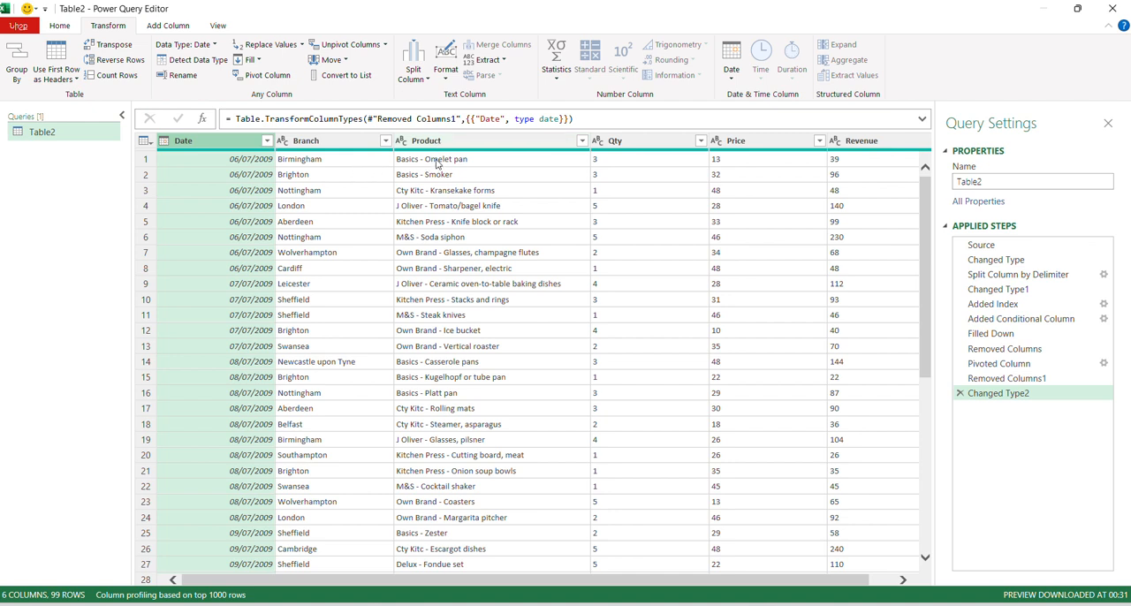
# Step: Change the data type of the Qty, Price and Revenue columns together to Whole Number
pyautogui.click(597, 141)
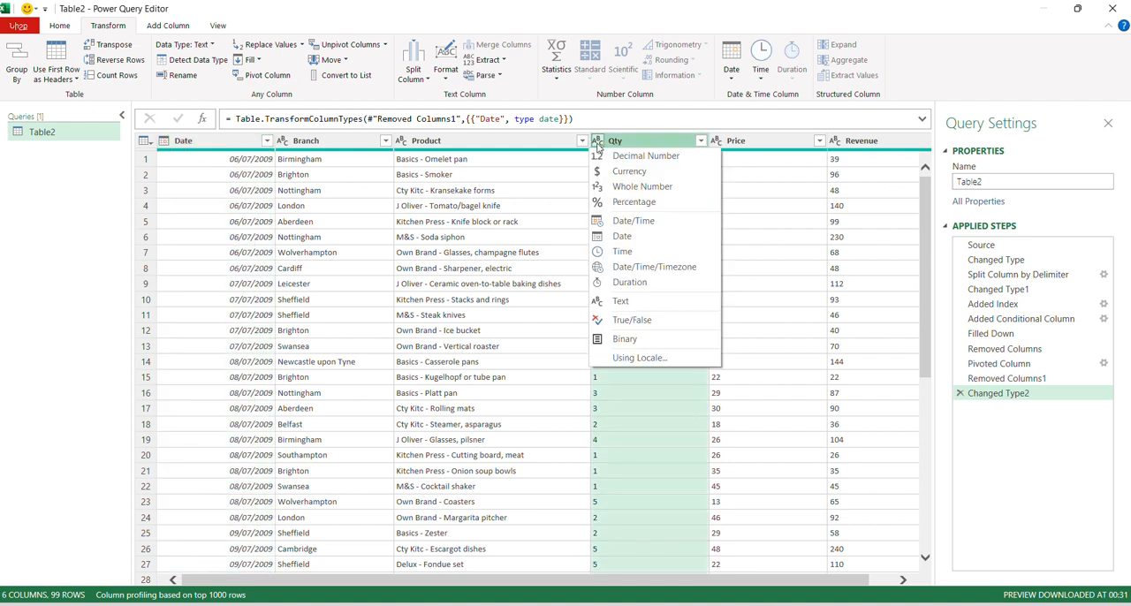
pyautogui.click(717, 142)
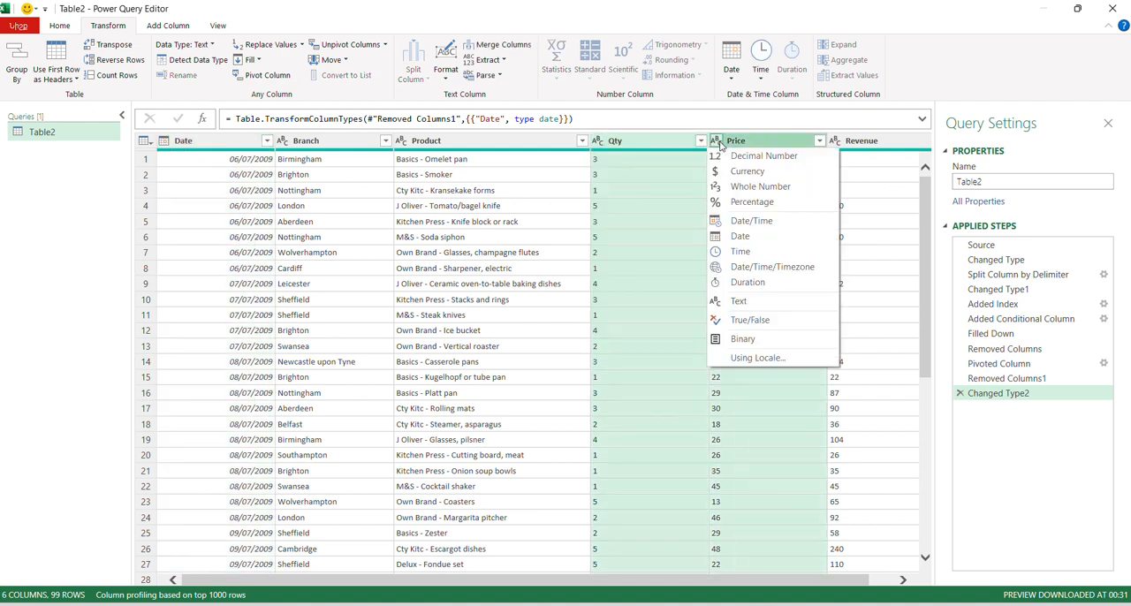
pyautogui.click(836, 142)
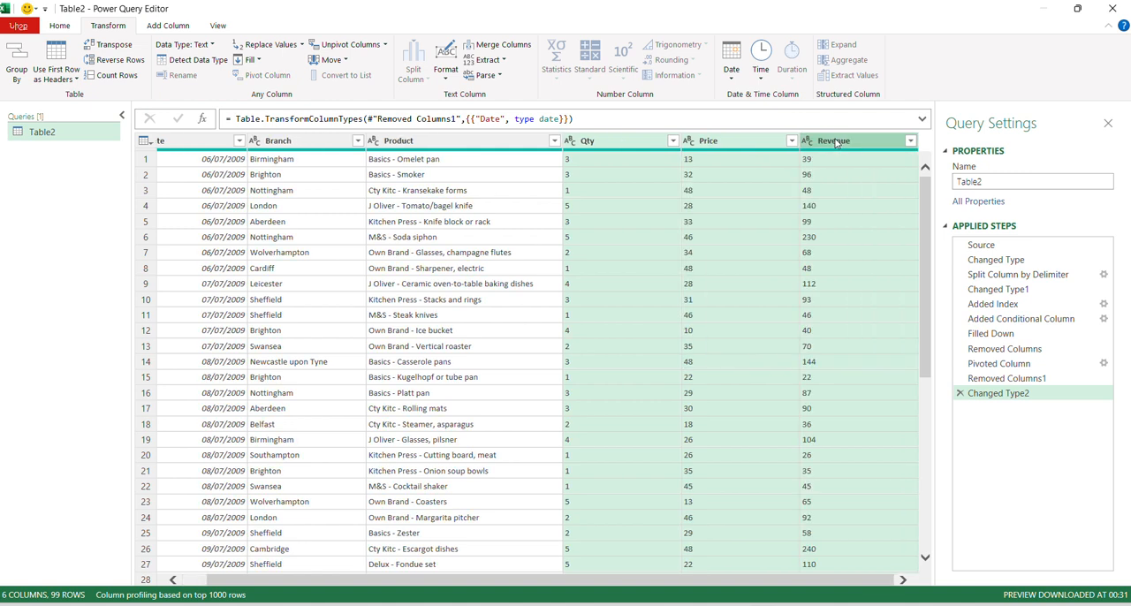
pyautogui.rightClick(808, 146)
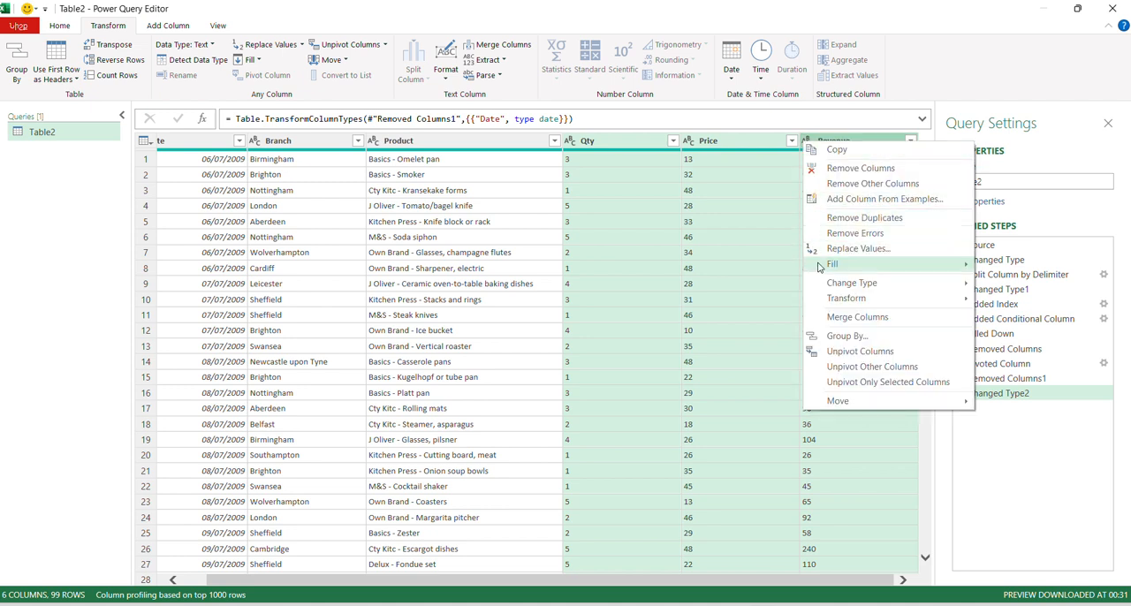
pyautogui.moveTo(848, 284)
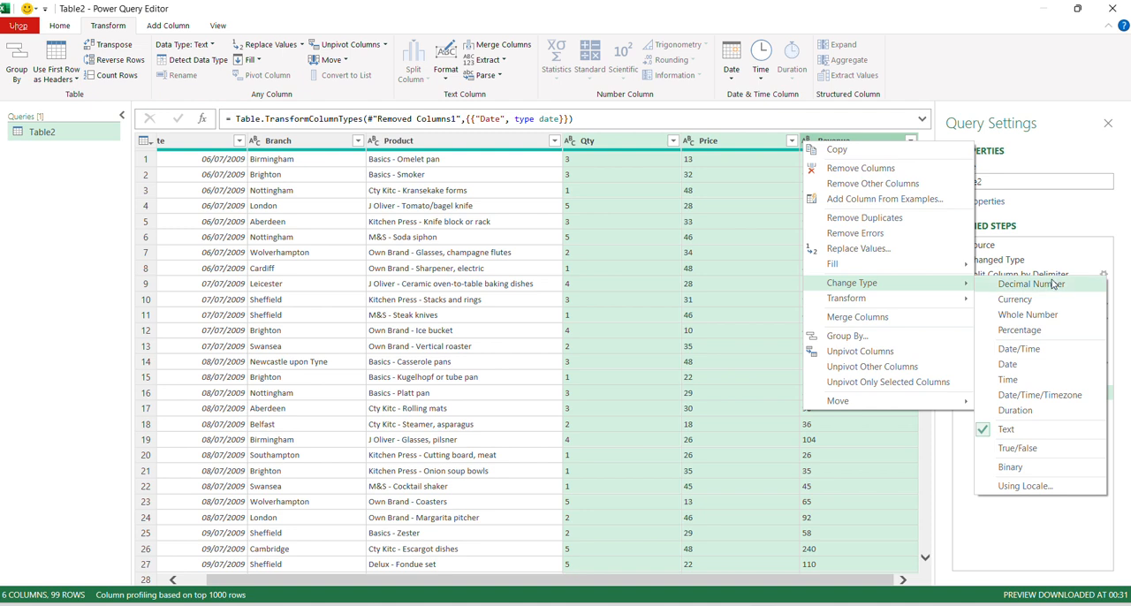
pyautogui.click(1042, 315)
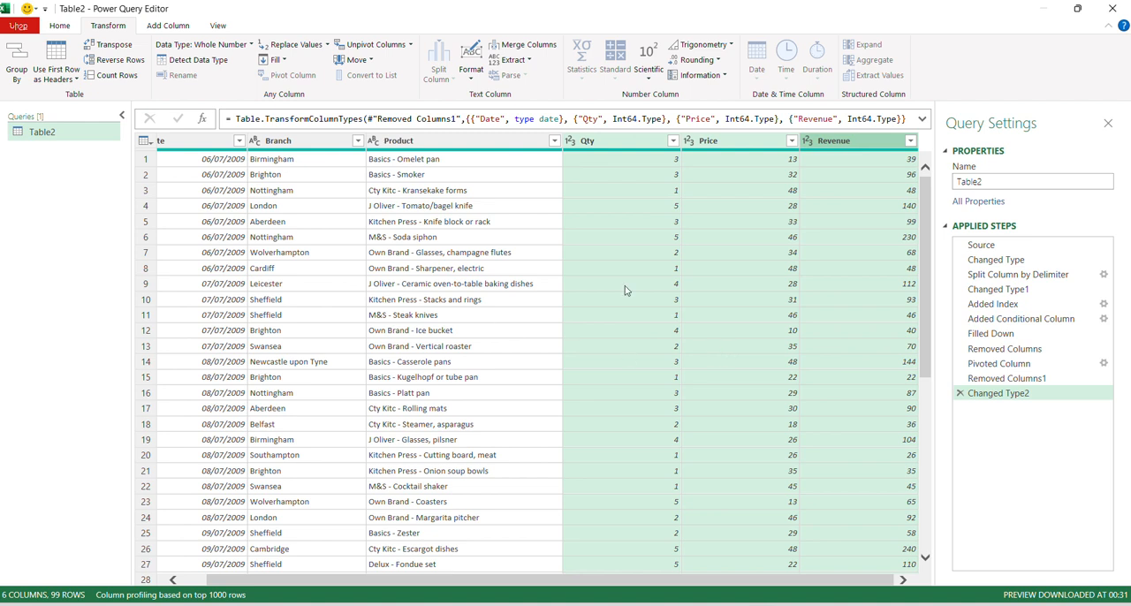
# Step: Rename the query as sales
pyautogui.moveTo(993, 182); pyautogui.dragTo(938, 197)
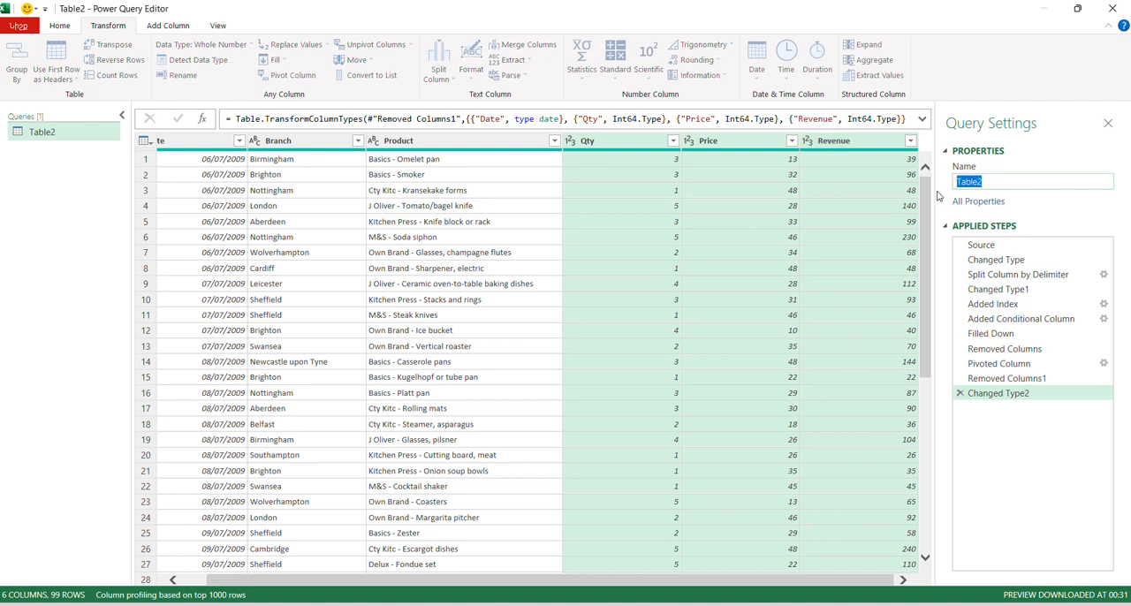
pyautogui.write('sales')
pyautogui.press('Return')
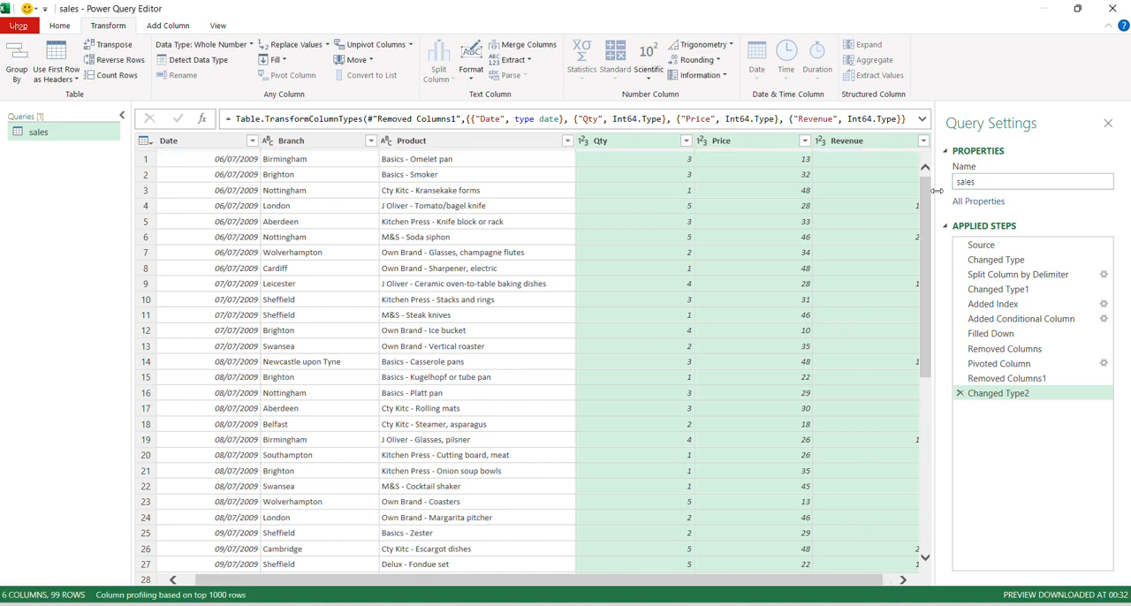
# Step: Close the query editor and load the sales query as a table on a new worksheet
pyautogui.click(64, 28)
pyautogui.click(27, 80)
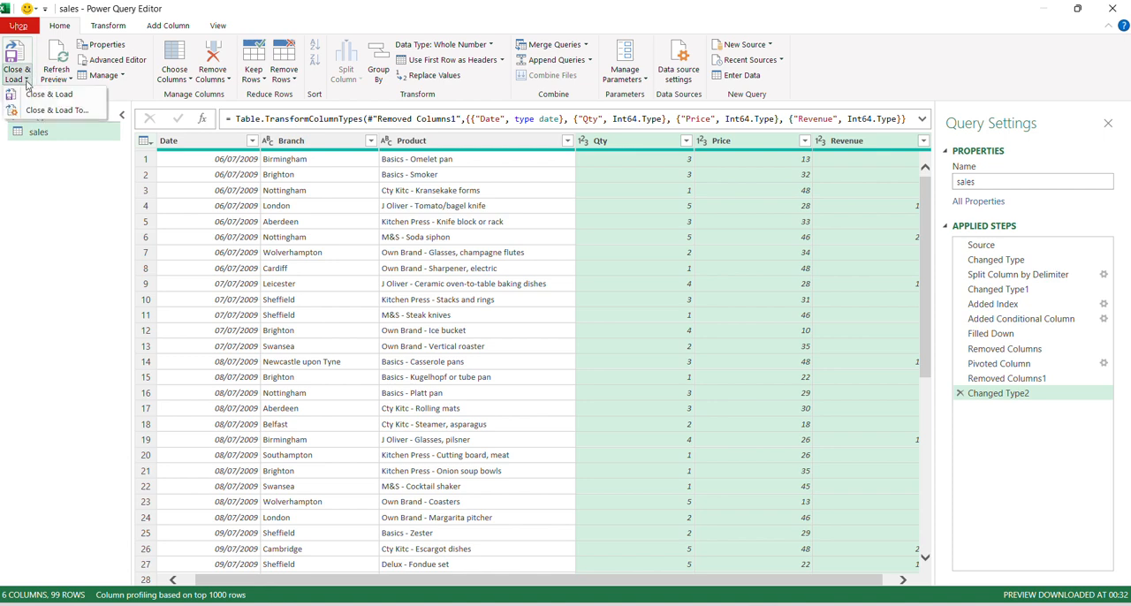
pyautogui.click(37, 110)
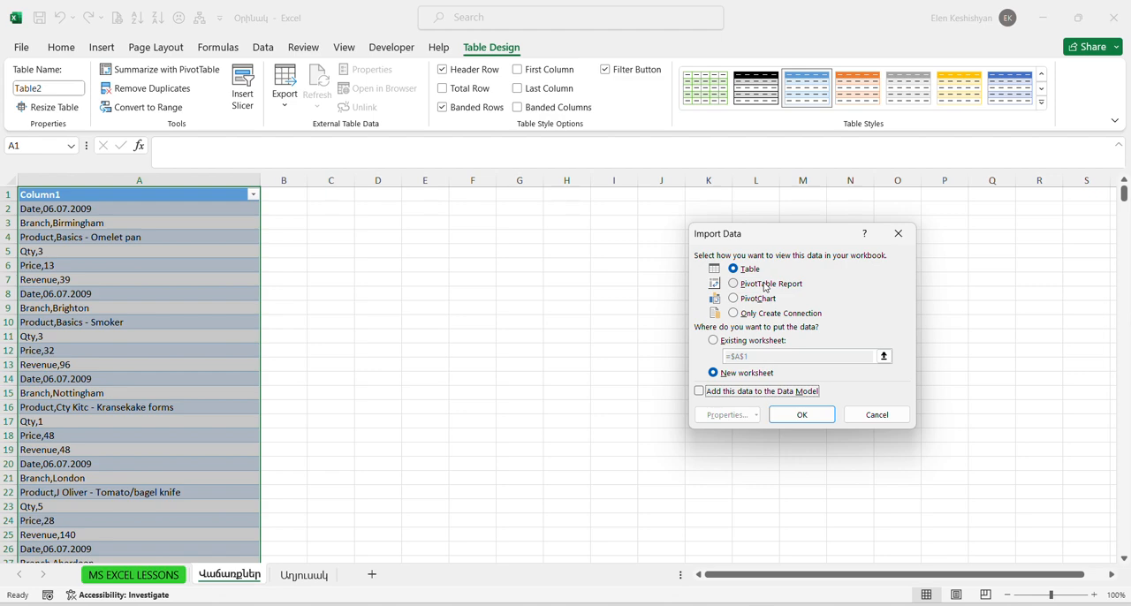
pyautogui.click(799, 417)
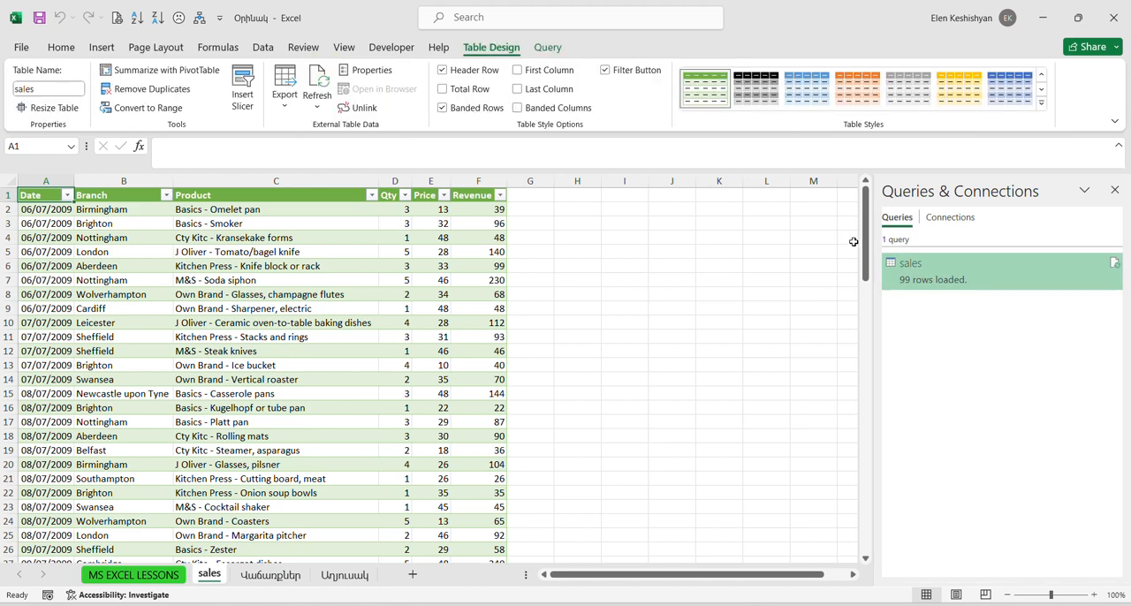
pyautogui.moveTo(869, 228)
pyautogui.mouseDown()
pyautogui.moveTo(886, 383)
pyautogui.moveTo(862, 210)
pyautogui.mouseUp()
# Step: Switch to the Chrome browser, open the "Power Query in Excel" course page on excelist.am and read through its lesson plan
pyautogui.click(733, 604)
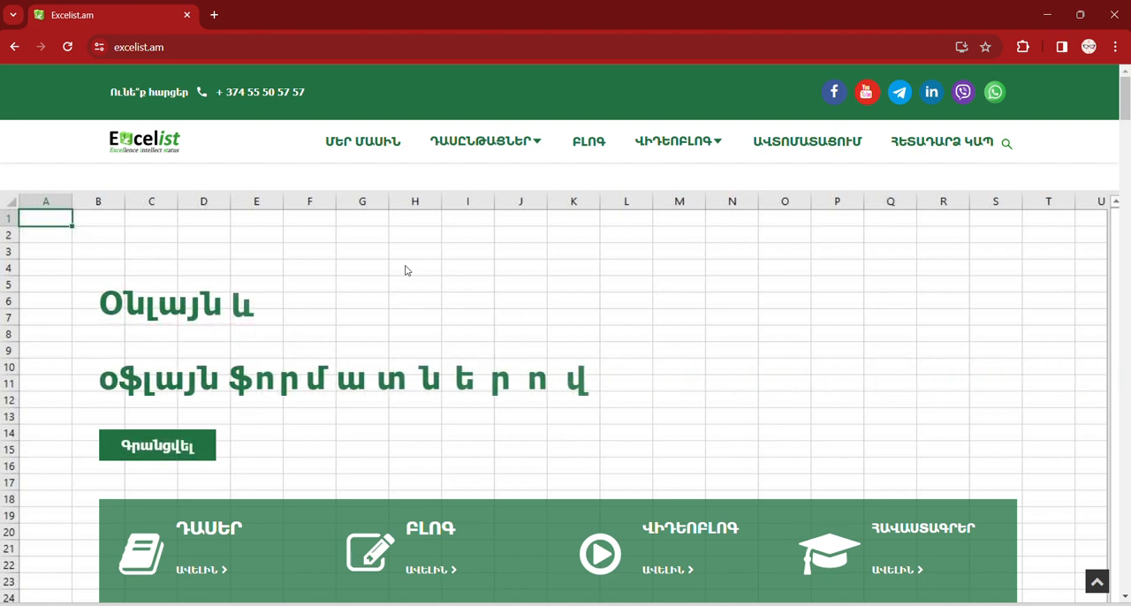
pyautogui.moveTo(538, 153)
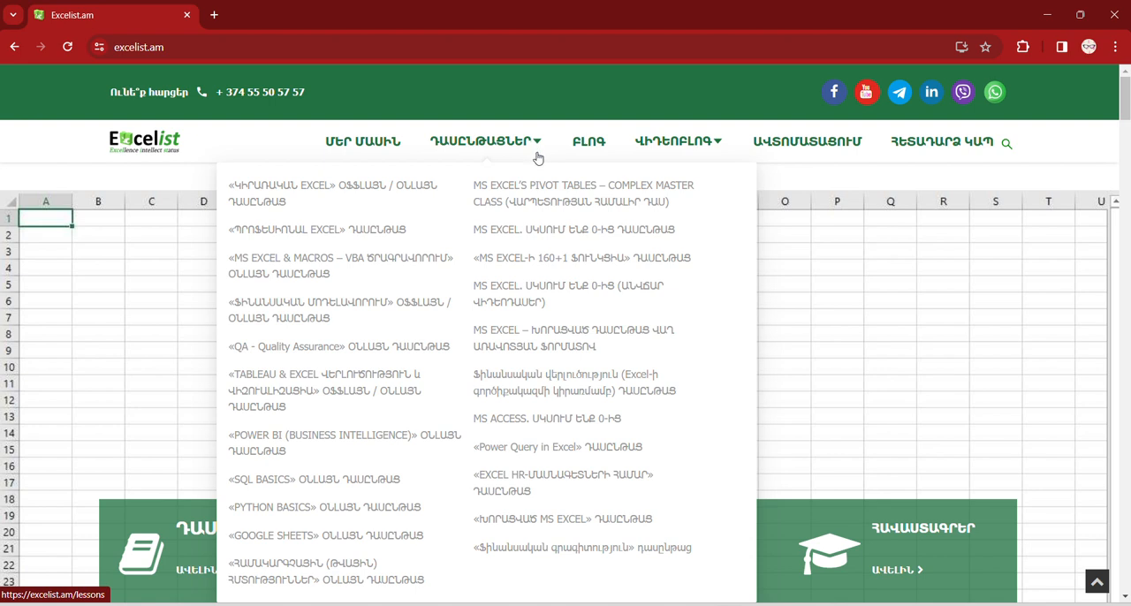
pyautogui.click(525, 450)
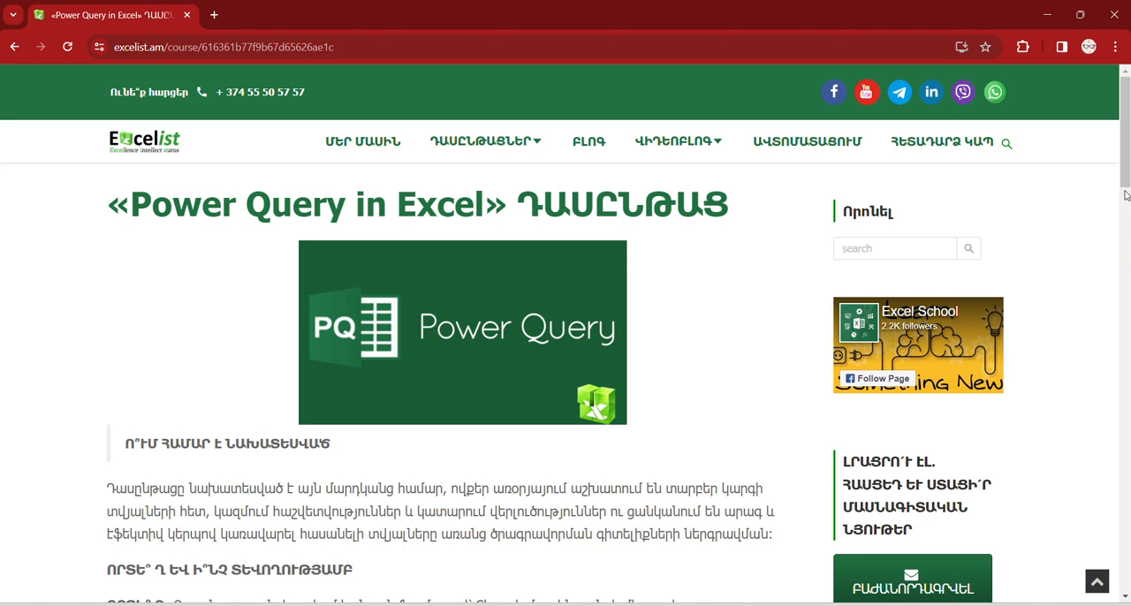
pyautogui.scroll(-2, 1127, 196)
pyautogui.scroll(-5, 566, 334)
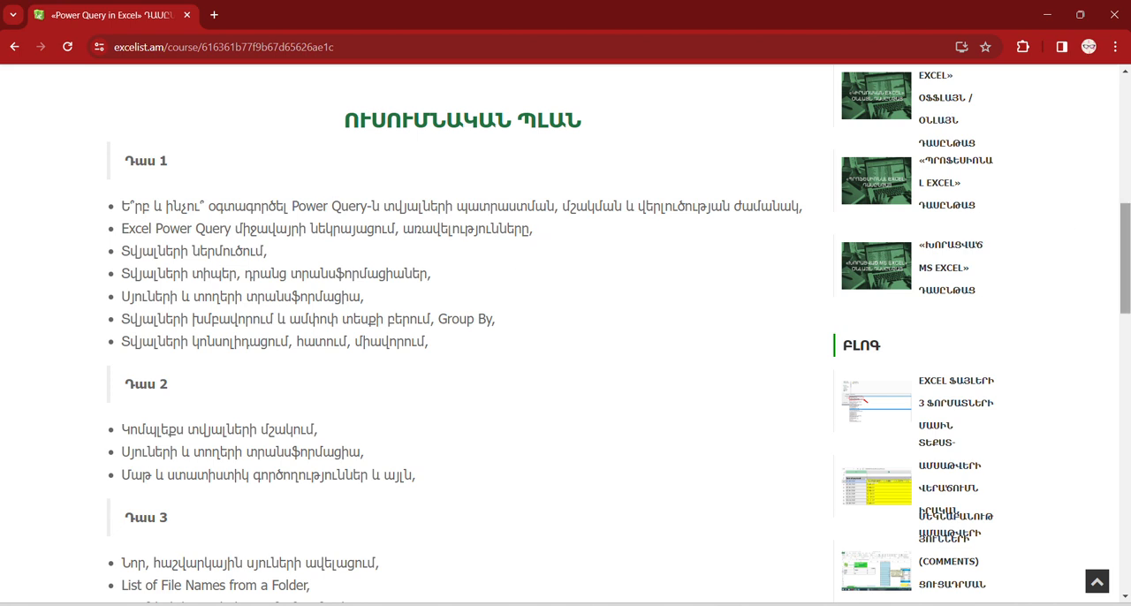
pyautogui.moveTo(1124, 241); pyautogui.dragTo(1125, 320)
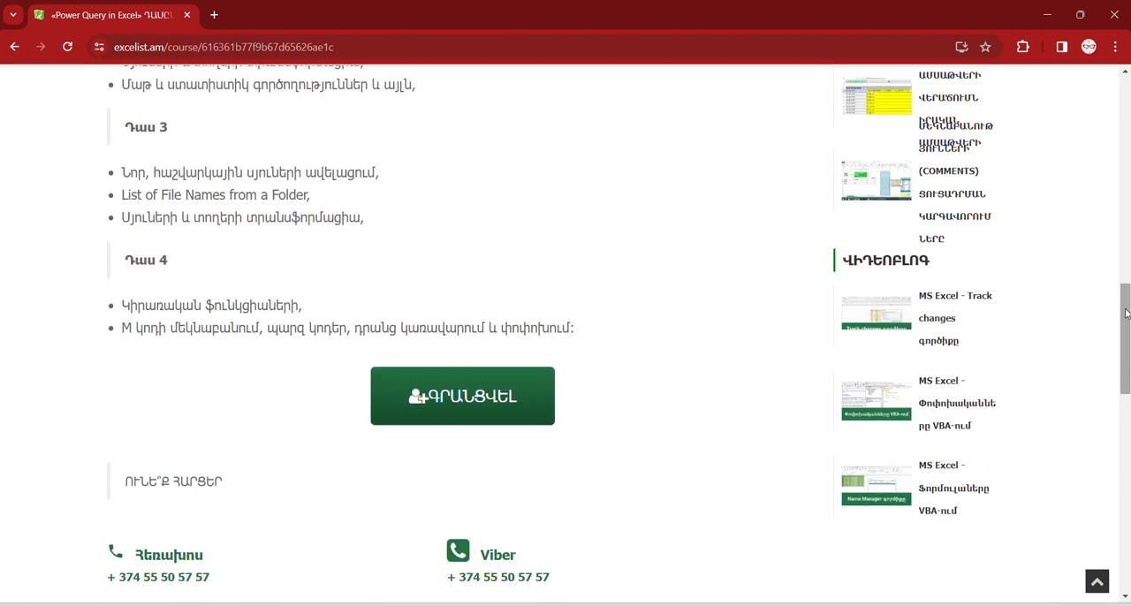